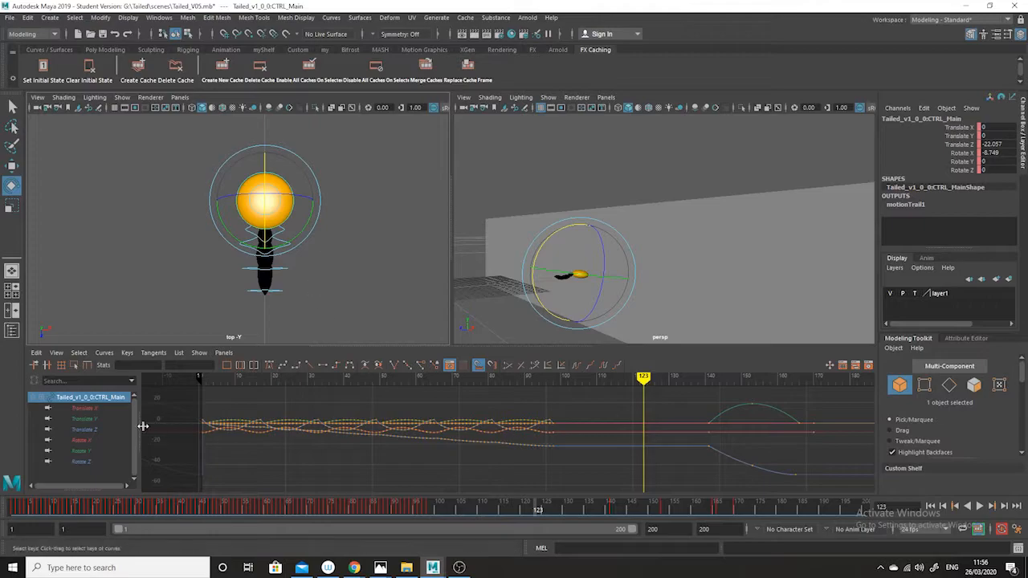
Select the CTRL_Top control to inspect its Translate Y squash curve and scrub through frames 104 to 126
{"action": "left_click", "coordinate": [367, 184]}
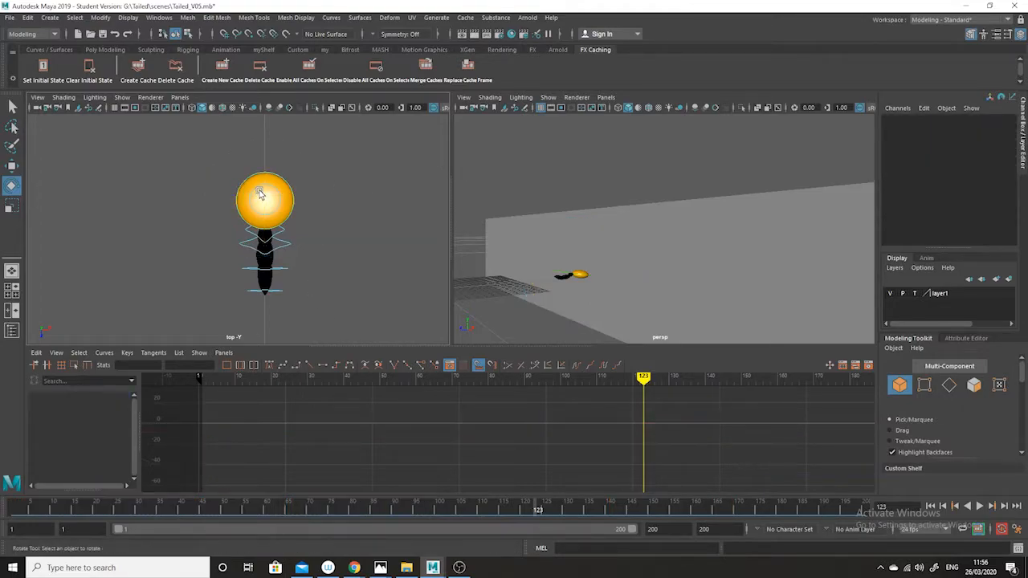
{"action": "left_click", "coordinate": [273, 191]}
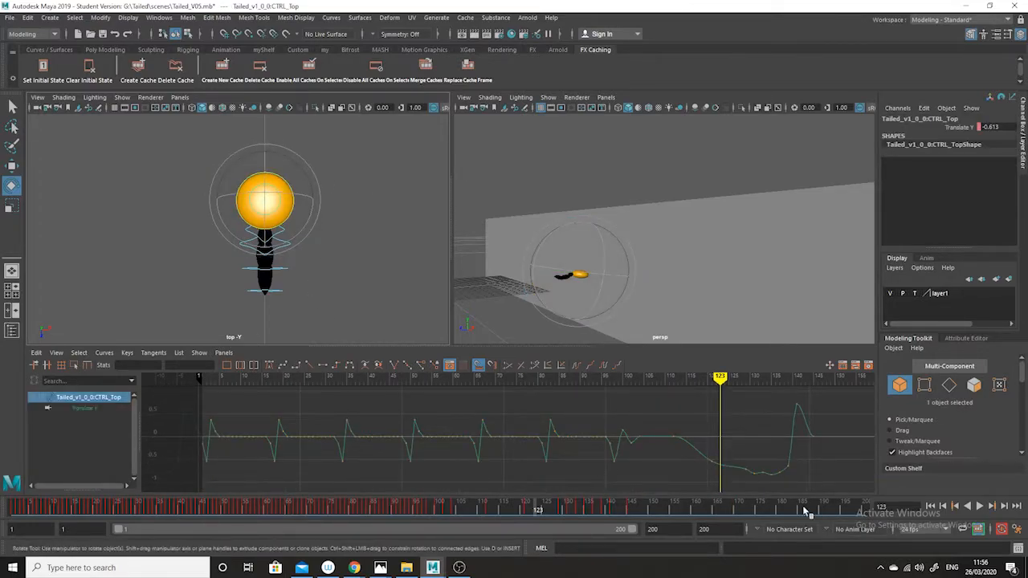
{"action": "left_click_drag", "start_coordinate": [321, 511], "coordinate": [456, 506]}
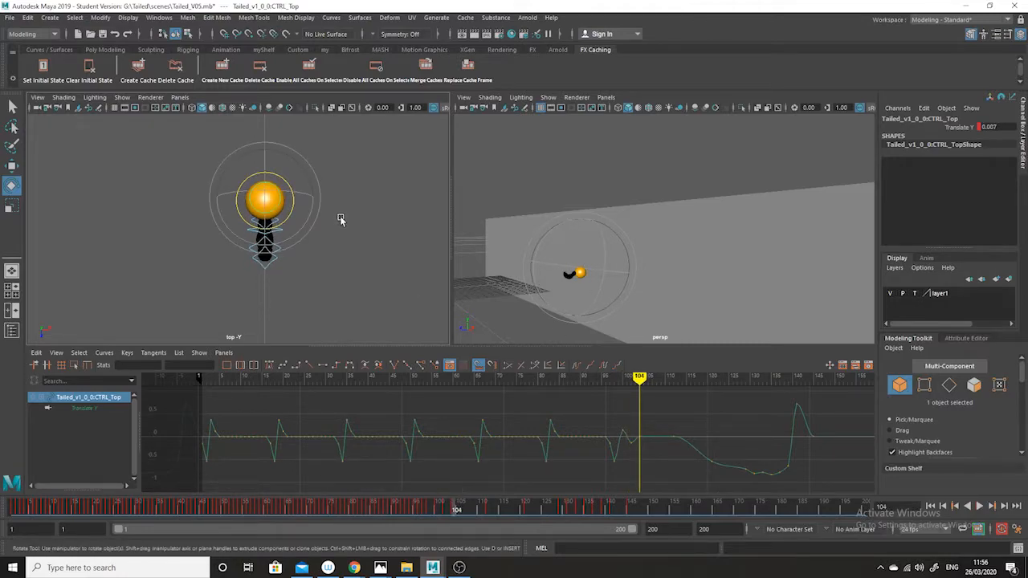
{"action": "left_click", "coordinate": [517, 184]}
{"action": "left_click_drag", "start_coordinate": [460, 514], "coordinate": [549, 511]}
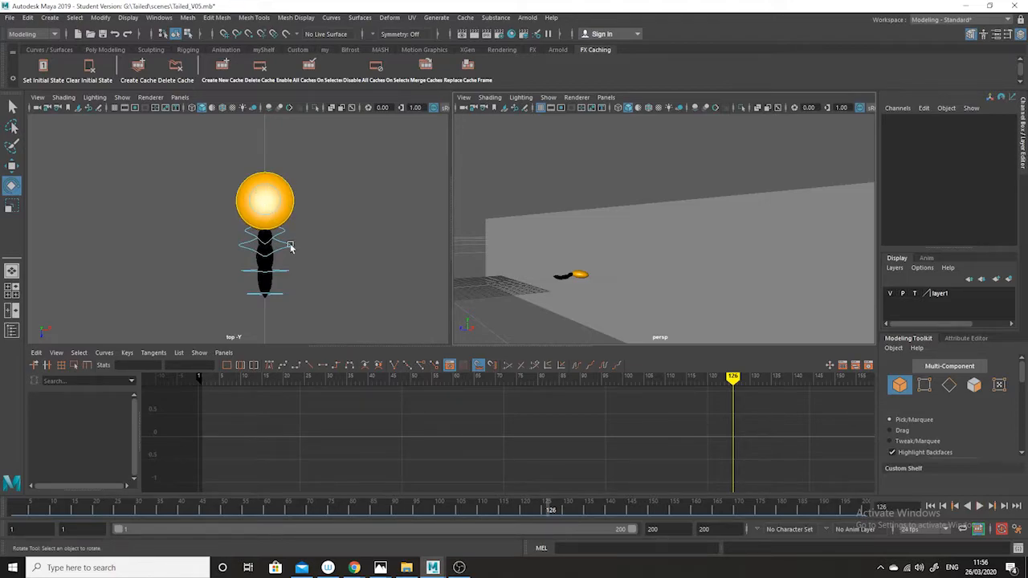
Key the rotation of CTRL_Main at frame 112 and isolate its Rotate Y curve in the graph
{"action": "left_click_drag", "start_coordinate": [546, 507], "coordinate": [492, 513]}
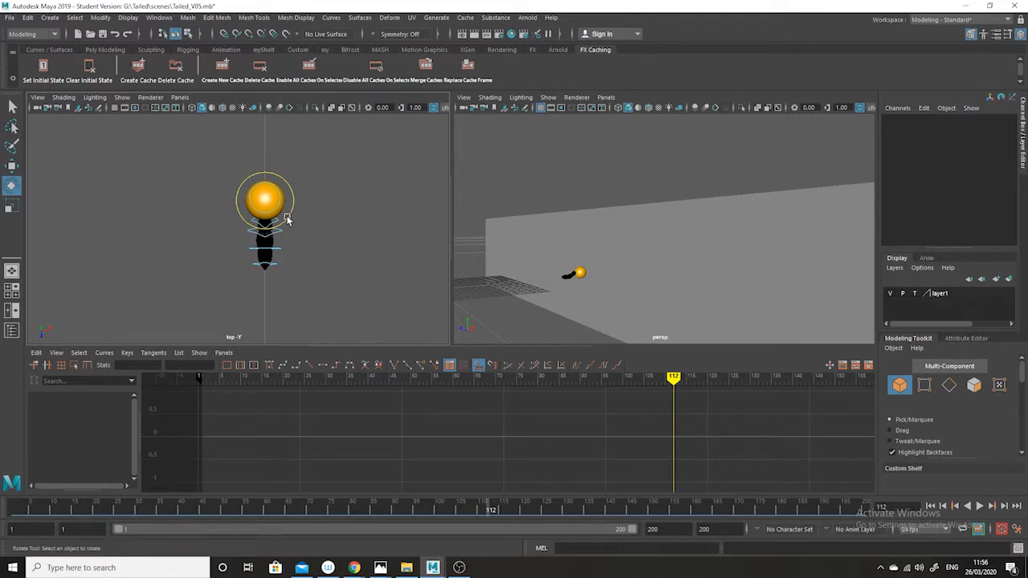
{"action": "left_click", "coordinate": [290, 213]}
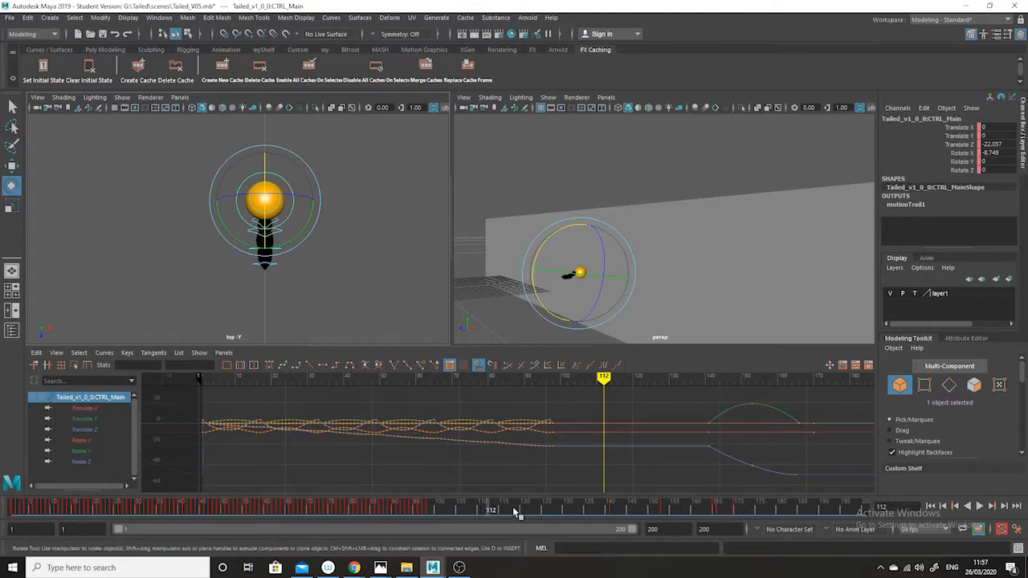
{"action": "left_click", "coordinate": [605, 322]}
{"action": "mouse_move", "coordinate": [496, 507]}
{"action": "left_mouse_down"}
{"action": "mouse_move", "coordinate": [427, 509]}
{"action": "mouse_move", "coordinate": [514, 512]}
{"action": "mouse_move", "coordinate": [491, 512]}
{"action": "left_mouse_up"}
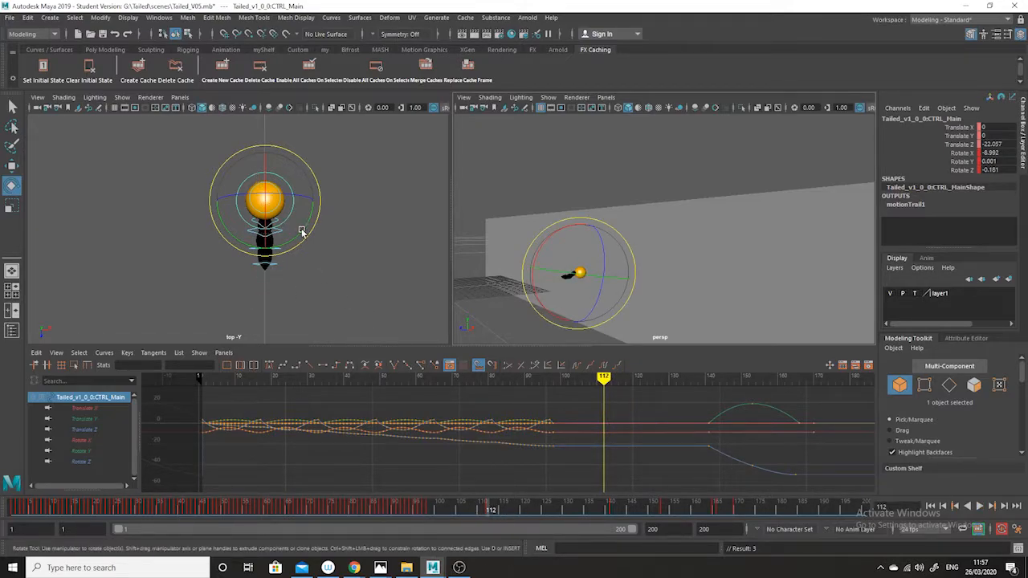
{"action": "left_click", "coordinate": [96, 451]}
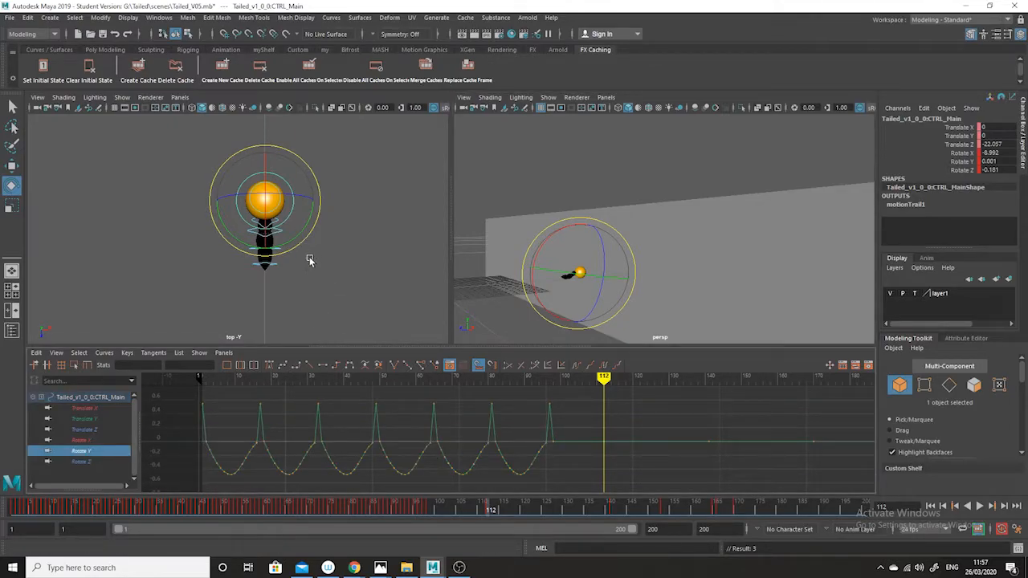
Swing CTRL_Main sideways, keying Rotate Y at about 9 on frame 117 and about -12.5 on frame 122
{"action": "left_click_drag", "start_coordinate": [493, 514], "coordinate": [511, 513]}
{"action": "left_click_drag", "start_coordinate": [299, 234], "coordinate": [306, 232]}
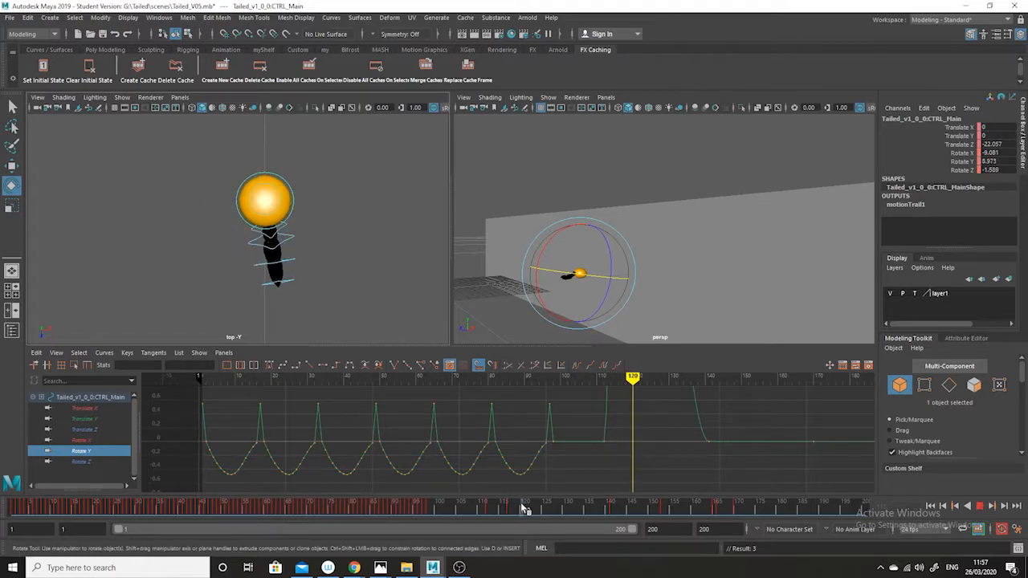
{"action": "left_click_drag", "start_coordinate": [300, 235], "coordinate": [282, 241]}
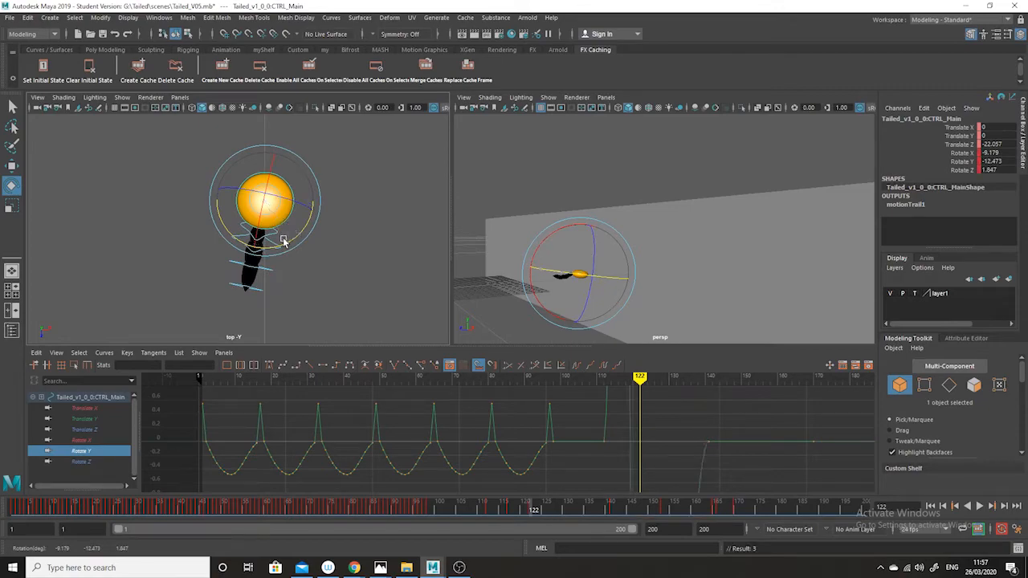
Continue the sideways swing by keying Rotate Y at about 3.6 on frame 127 and about -5.4 on frame 133
{"action": "left_click_drag", "start_coordinate": [522, 512], "coordinate": [555, 517]}
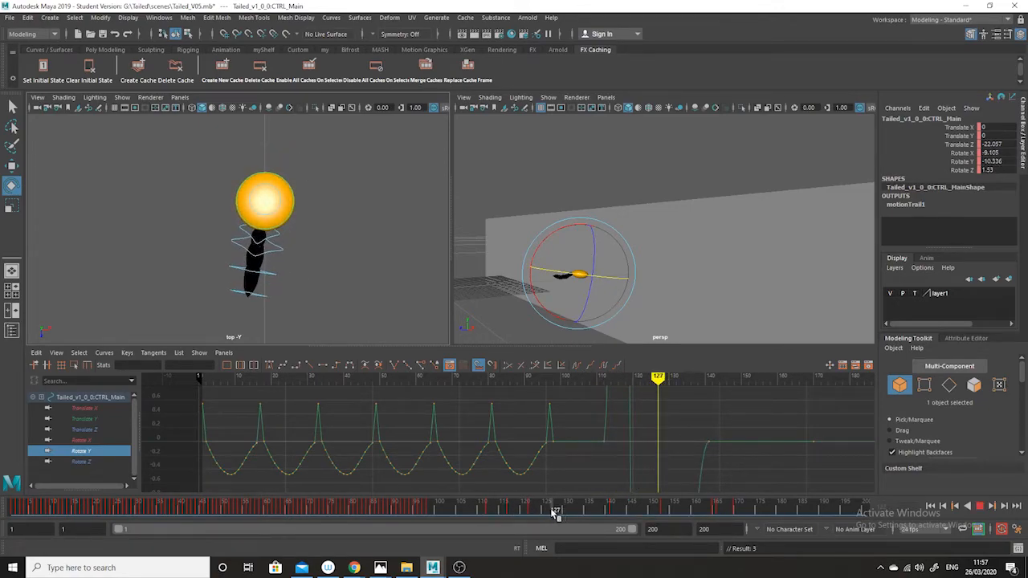
{"action": "mouse_move", "coordinate": [303, 232]}
{"action": "left_mouse_down"}
{"action": "mouse_move", "coordinate": [292, 231]}
{"action": "mouse_move", "coordinate": [309, 227]}
{"action": "left_mouse_up"}
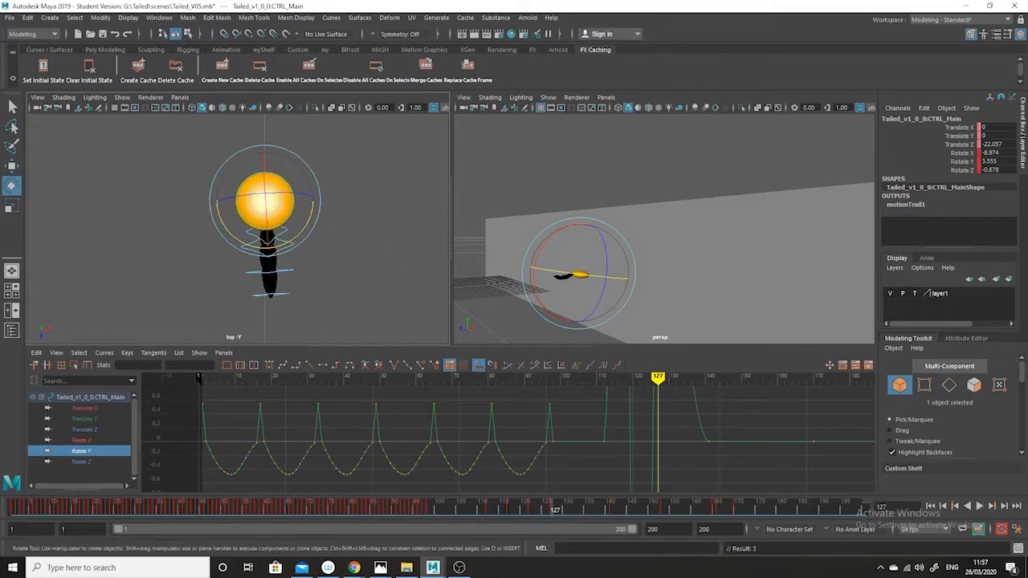
{"action": "mouse_move", "coordinate": [548, 508]}
{"action": "left_mouse_down"}
{"action": "mouse_move", "coordinate": [486, 509]}
{"action": "mouse_move", "coordinate": [576, 513]}
{"action": "left_mouse_up"}
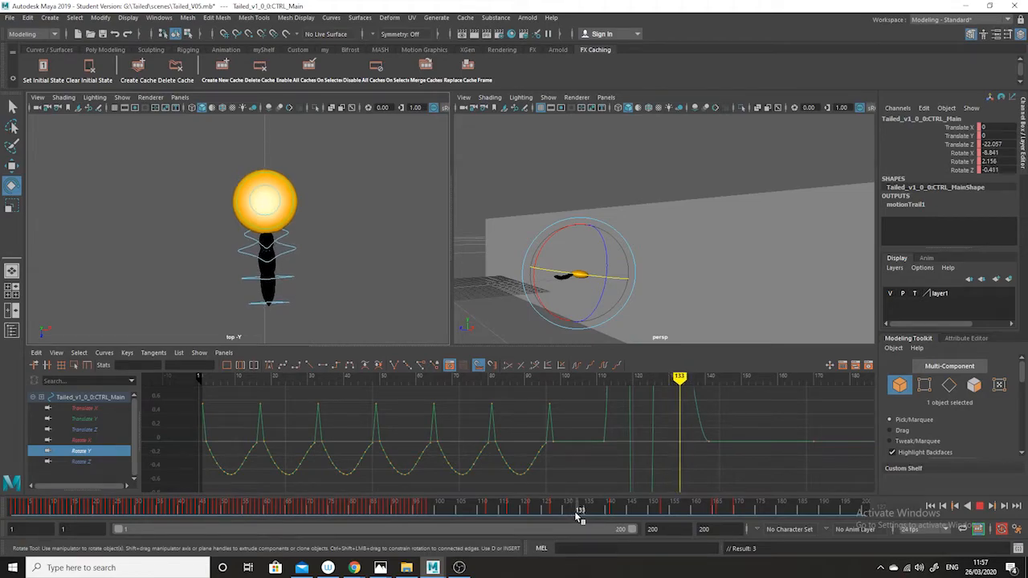
{"action": "mouse_move", "coordinate": [307, 226]}
{"action": "left_mouse_down"}
{"action": "mouse_move", "coordinate": [294, 229]}
{"action": "mouse_move", "coordinate": [301, 227]}
{"action": "left_mouse_up"}
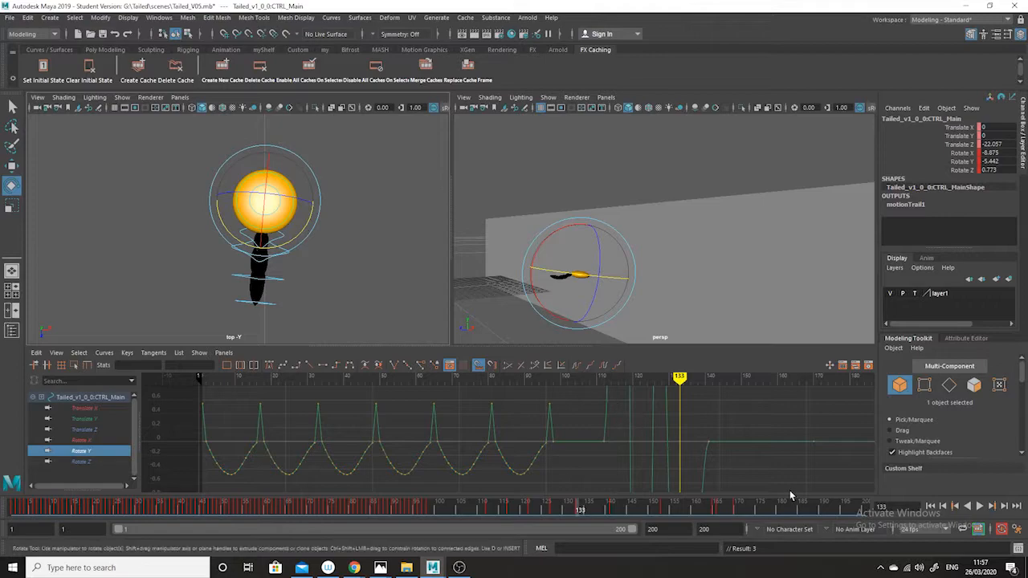
Strengthen the swing on the Rotate Y curve, raising the frame 127 key to about 6 and lowering the frame 133 key to about -7.4
{"action": "scroll", "coordinate": [670, 423], "scroll_direction": "down", "scroll_amount": 15}
{"action": "right_click_drag", "start_coordinate": [516, 457], "coordinate": [738, 458], "text": "alt+shift"}
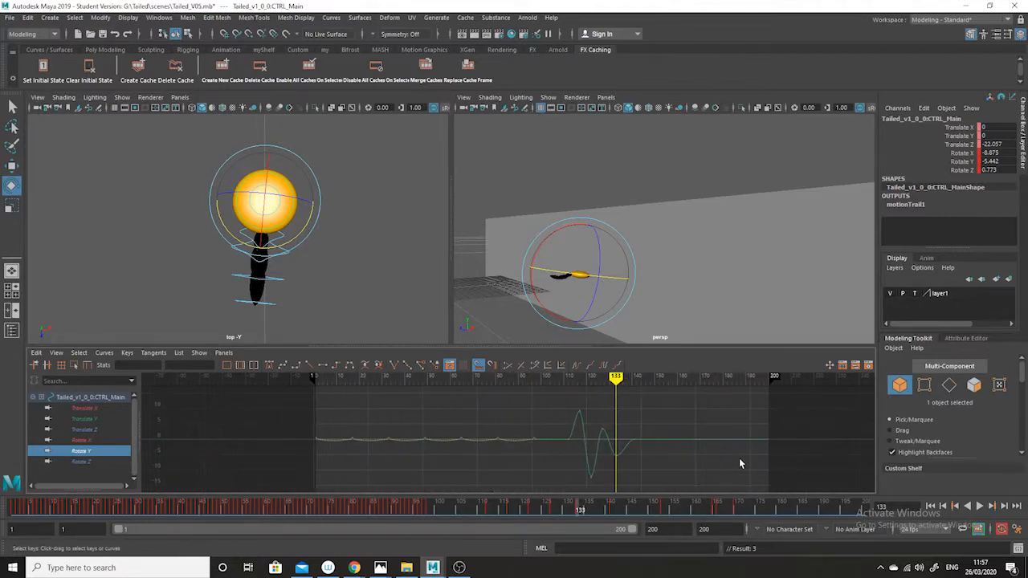
{"action": "right_click_drag", "start_coordinate": [639, 458], "coordinate": [684, 457], "text": "alt+shift"}
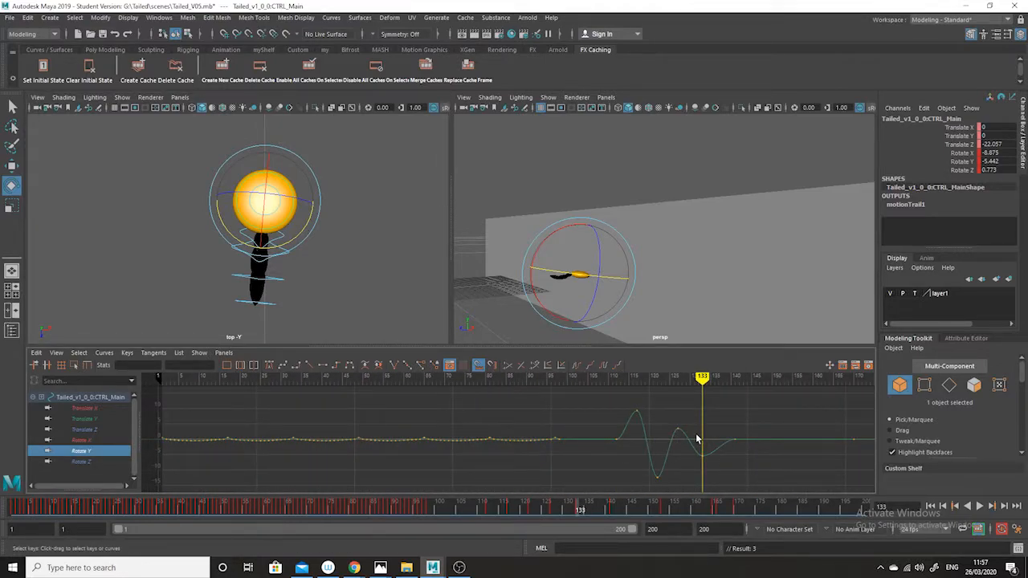
{"action": "left_click", "coordinate": [635, 409]}
{"action": "left_click_drag", "start_coordinate": [678, 428], "coordinate": [674, 428]}
{"action": "left_click", "coordinate": [702, 456]}
{"action": "middle_click_drag", "start_coordinate": [698, 438], "coordinate": [695, 444], "text": "shift"}
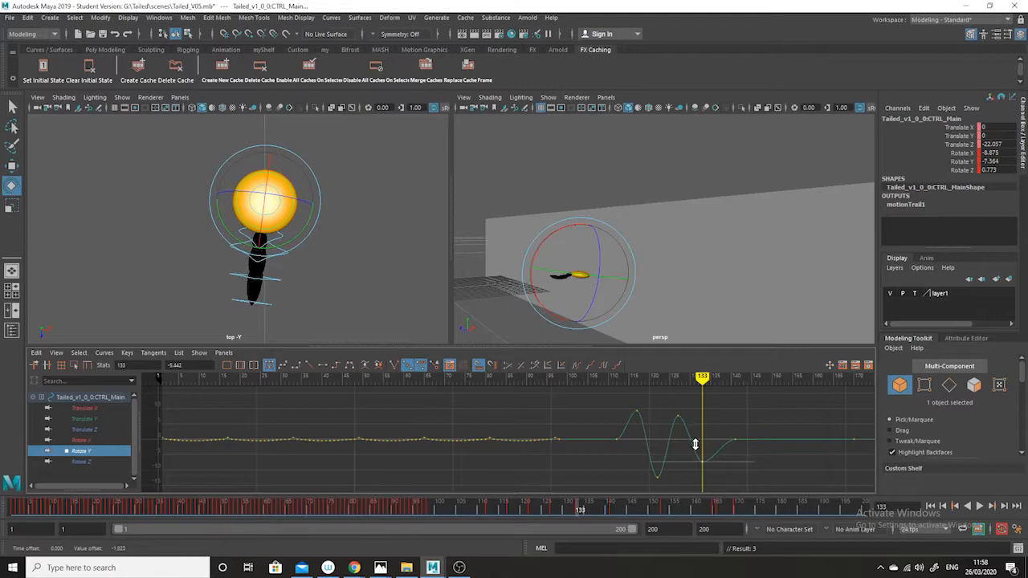
{"action": "left_click_drag", "start_coordinate": [665, 424], "coordinate": [666, 422]}
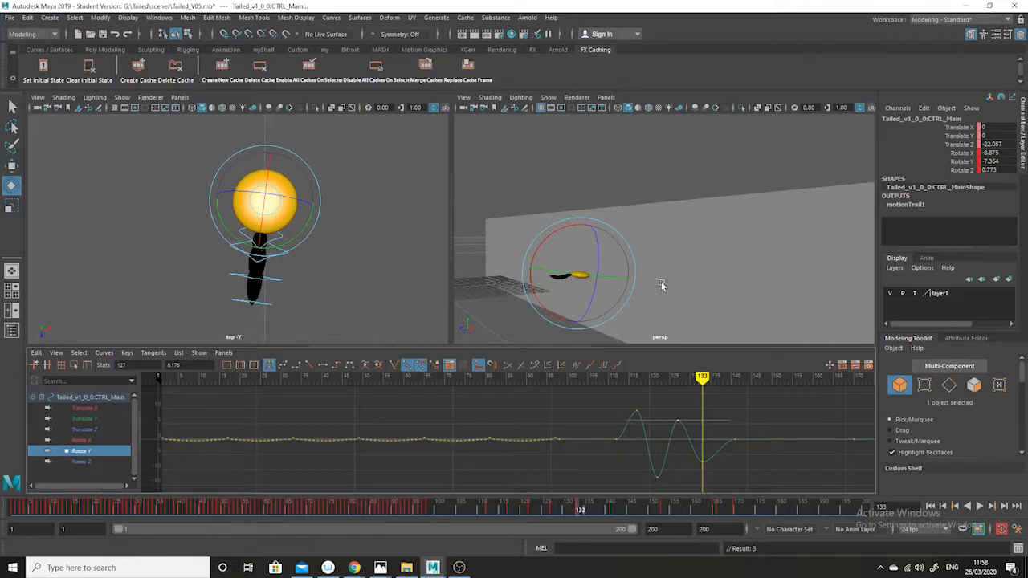
Switch the perspective viewport to camera1 and play the animation from around frame 105
{"action": "left_click", "coordinate": [609, 97]}
{"action": "mouse_move", "coordinate": [660, 108]}
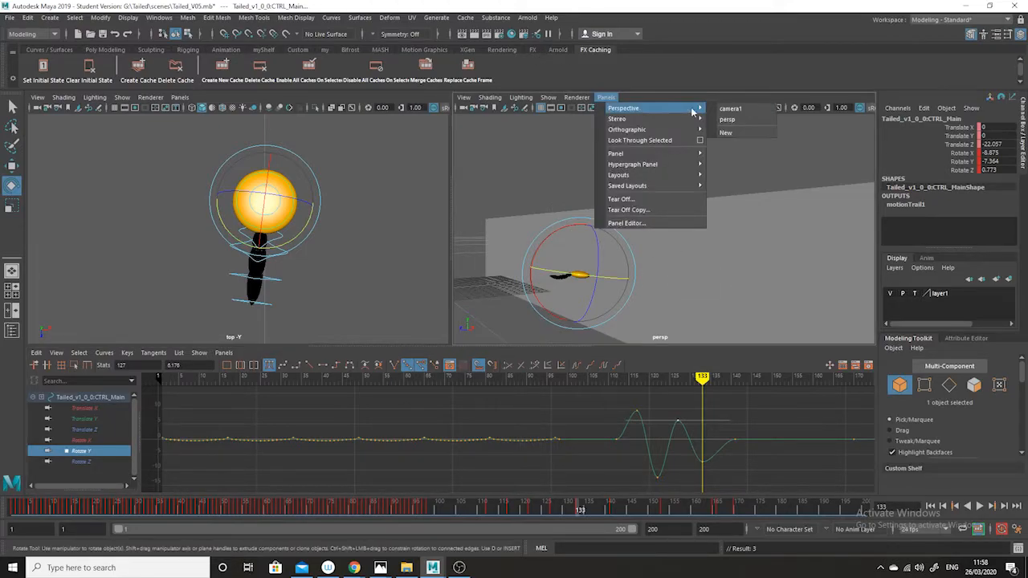
{"action": "left_click", "coordinate": [728, 110]}
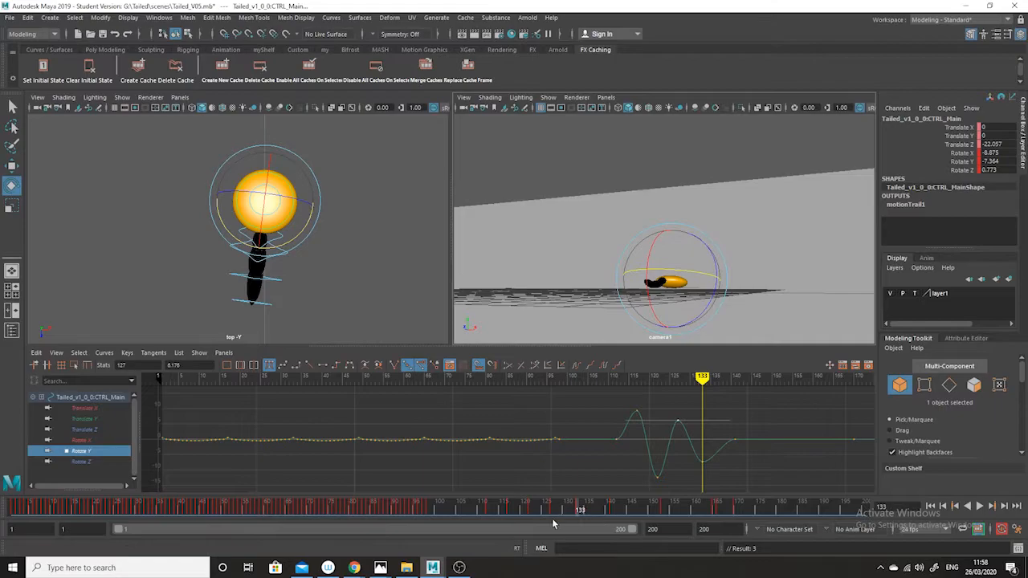
{"action": "left_click_drag", "start_coordinate": [578, 511], "coordinate": [459, 500]}
{"action": "left_click", "coordinate": [980, 506]}
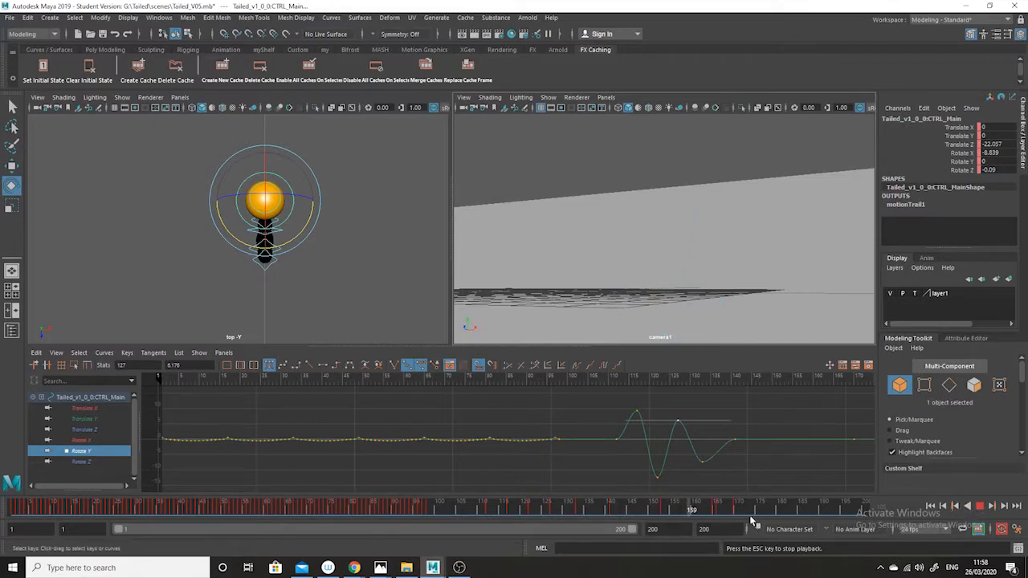
Exaggerate the Rotate Y keys to about 14 at frame 127 and -16 at frame 133, and raise the frame 141 key slightly above zero
{"action": "left_click_drag", "start_coordinate": [697, 510], "coordinate": [532, 504]}
{"action": "middle_click_drag", "start_coordinate": [678, 425], "coordinate": [681, 399], "text": "shift"}
{"action": "left_click_drag", "start_coordinate": [714, 455], "coordinate": [694, 467]}
{"action": "left_click", "coordinate": [731, 471]}
{"action": "middle_click_drag", "start_coordinate": [701, 424], "coordinate": [704, 453], "text": "shift"}
{"action": "left_click_drag", "start_coordinate": [722, 454], "coordinate": [724, 453]}
{"action": "middle_click_drag", "start_coordinate": [731, 450], "coordinate": [731, 447], "text": "shift"}
Play back the animation through camera1 and scrub to frame 115 to review the stronger swing
{"action": "left_click_drag", "start_coordinate": [542, 511], "coordinate": [356, 518]}
{"action": "left_click", "coordinate": [981, 506]}
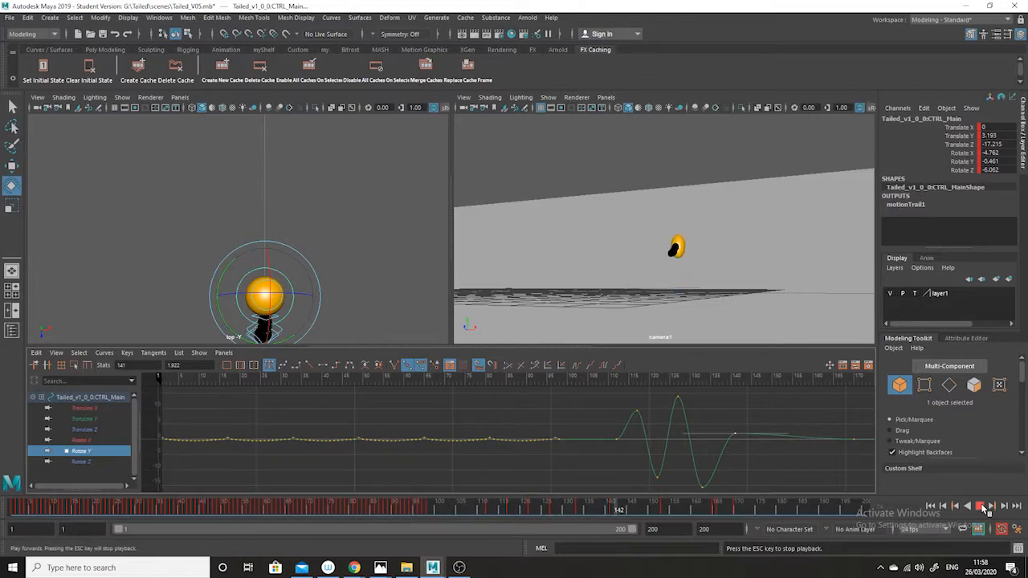
{"action": "left_click", "coordinate": [980, 505]}
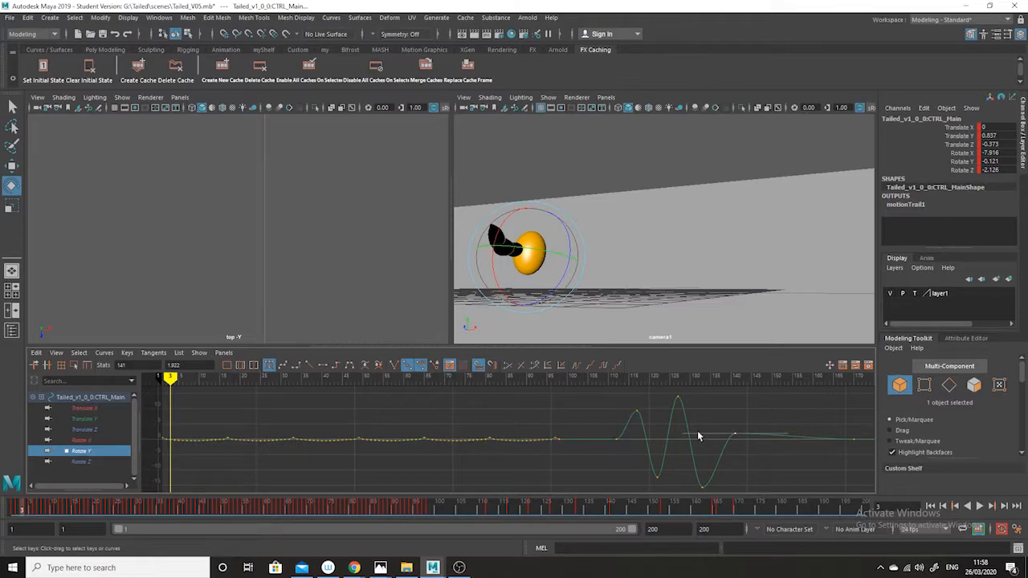
{"action": "left_click_drag", "start_coordinate": [742, 508], "coordinate": [503, 509]}
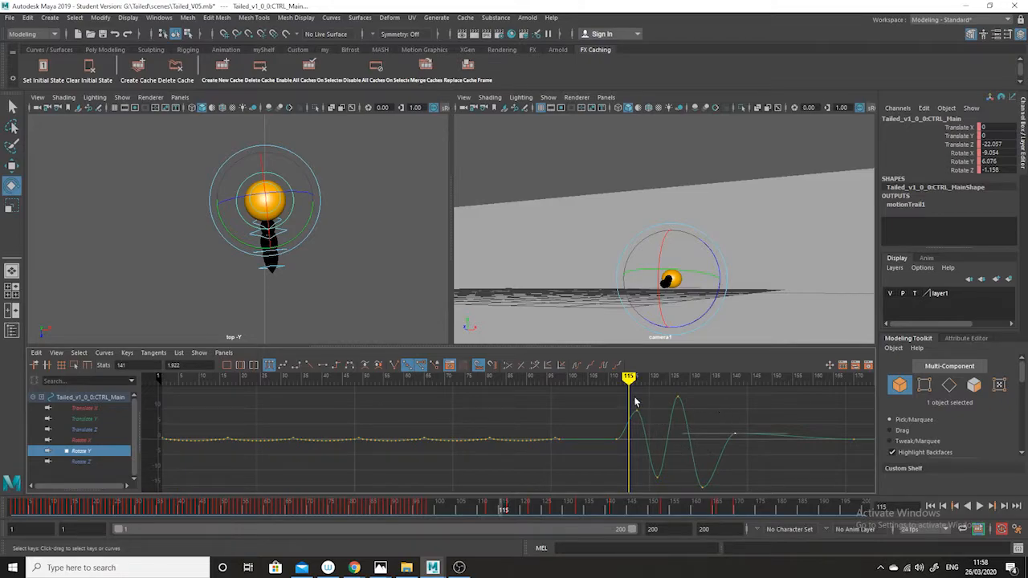
Speed up the swing by shifting the Rotate Y keys one or two frames earlier, to frames 116, 121, 125 and 131
{"action": "left_click", "coordinate": [673, 428]}
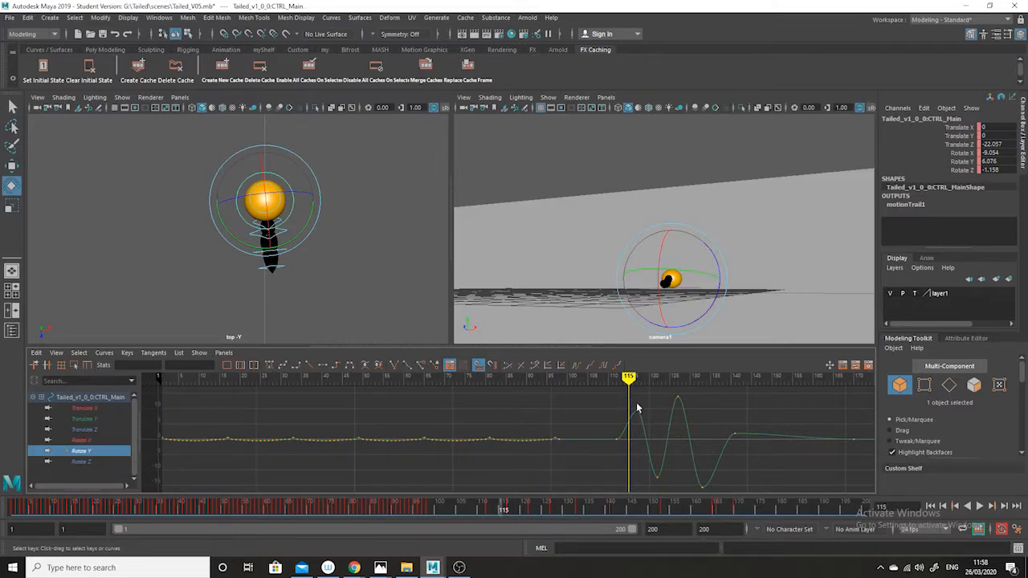
{"action": "left_click_drag", "start_coordinate": [652, 426], "coordinate": [672, 480]}
{"action": "middle_click_drag", "start_coordinate": [672, 477], "coordinate": [668, 479], "text": "shift"}
{"action": "left_click_drag", "start_coordinate": [735, 378], "coordinate": [681, 474]}
{"action": "left_click_drag", "start_coordinate": [681, 408], "coordinate": [710, 499]}
{"action": "mouse_move", "coordinate": [709, 451]}
{"action": "middle_mouse_down", "text": "shift"}
{"action": "mouse_move", "coordinate": [695, 452]}
{"action": "mouse_move", "coordinate": [703, 448]}
{"action": "middle_mouse_up", "text": "shift"}
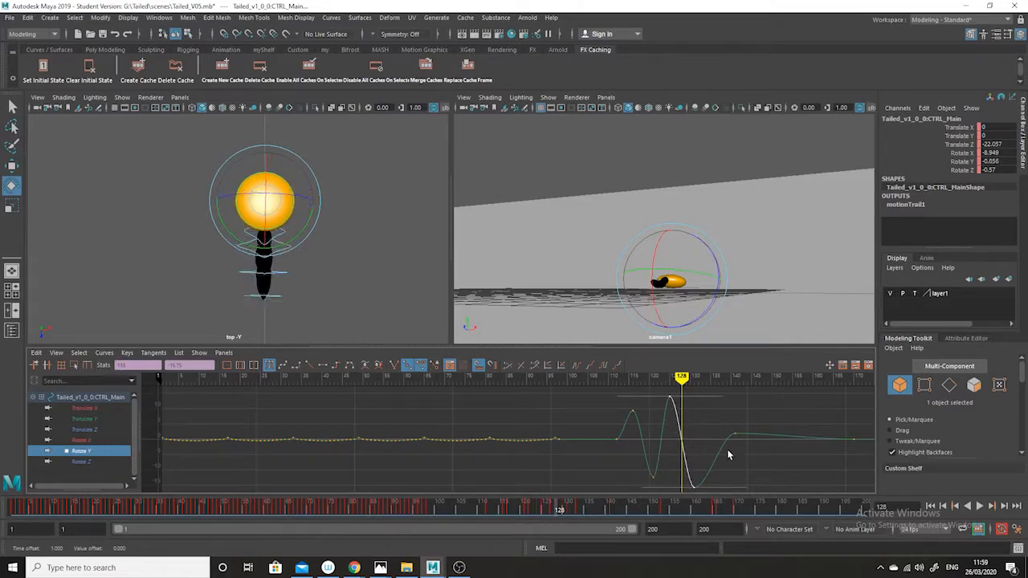
Add a key at frame 135, raise its Rotate Y value to about 12.4, and preview the animation
{"action": "left_click_drag", "start_coordinate": [560, 508], "coordinate": [589, 512]}
{"action": "key", "text": "s"}
{"action": "left_click_drag", "start_coordinate": [713, 475], "coordinate": [707, 476]}
{"action": "left_click", "coordinate": [734, 467]}
{"action": "middle_click_drag", "start_coordinate": [716, 473], "coordinate": [710, 407], "text": "shift"}
{"action": "left_click_drag", "start_coordinate": [603, 512], "coordinate": [464, 512]}
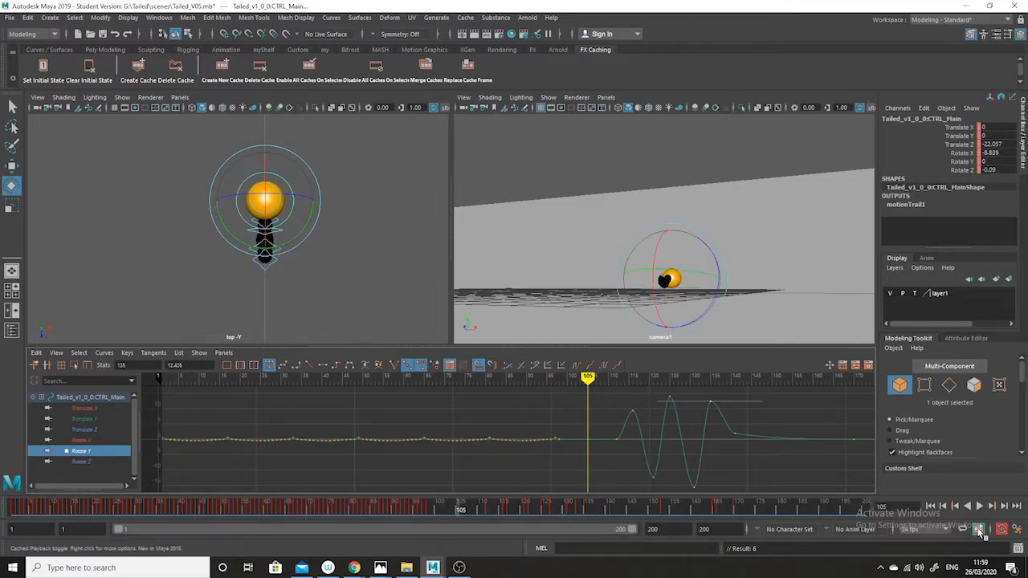
{"action": "left_click", "coordinate": [979, 507]}
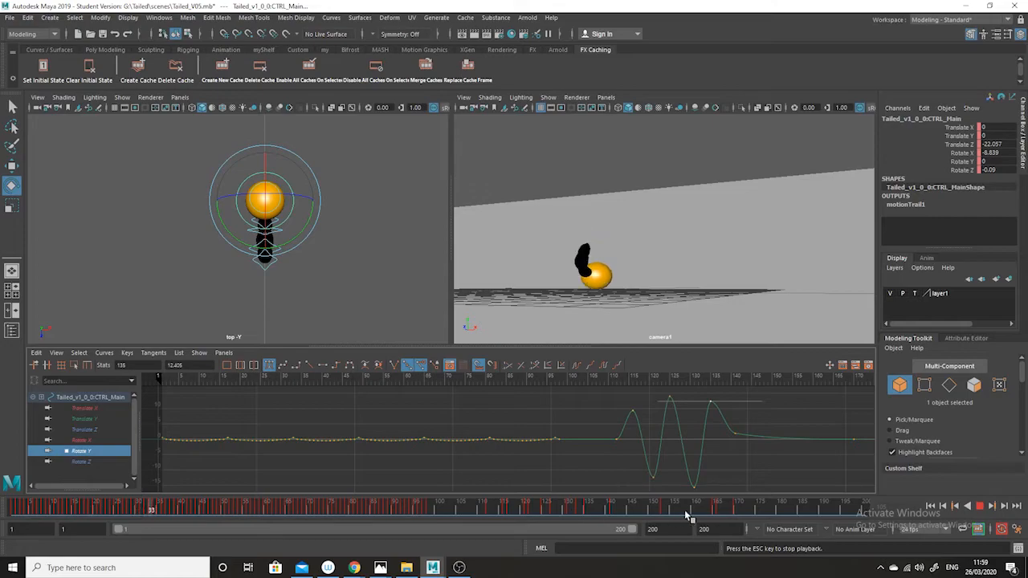
Move the Rotate Y key at frame 141 earlier to frame 138 and lower it to about 0.3
{"action": "left_click_drag", "start_coordinate": [562, 507], "coordinate": [588, 501]}
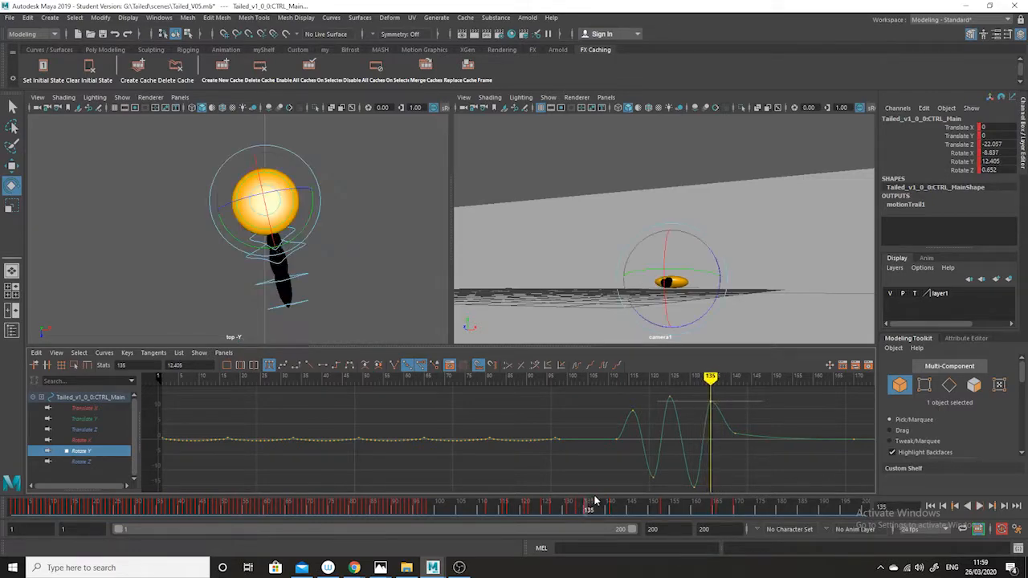
{"action": "left_click", "coordinate": [750, 398]}
{"action": "middle_click_drag", "start_coordinate": [759, 401], "coordinate": [739, 420], "text": "shift"}
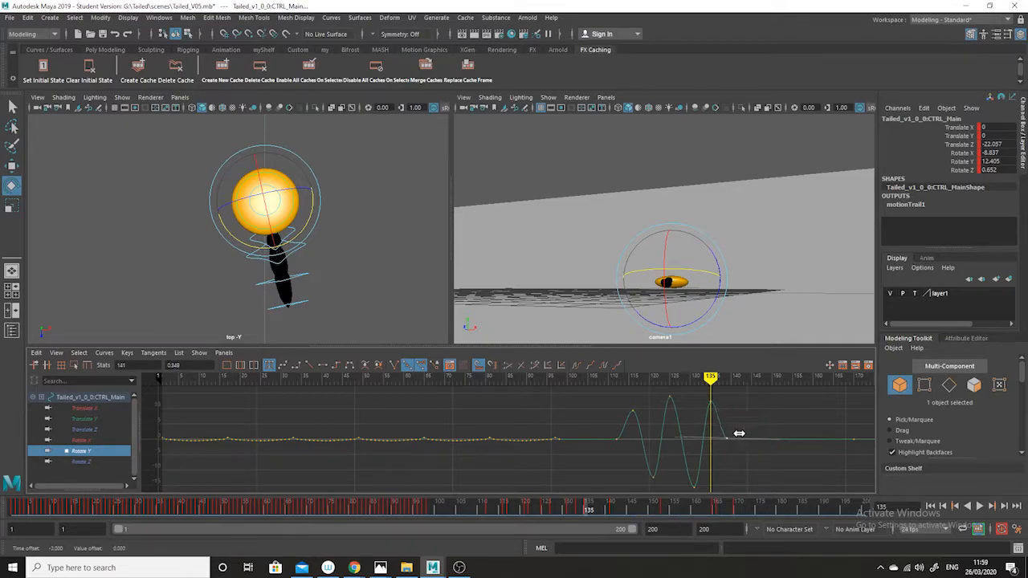
Play back and scrub the animation to check the timing of the sideways wobble between frames 113 and 138
{"action": "left_click_drag", "start_coordinate": [454, 508], "coordinate": [534, 509]}
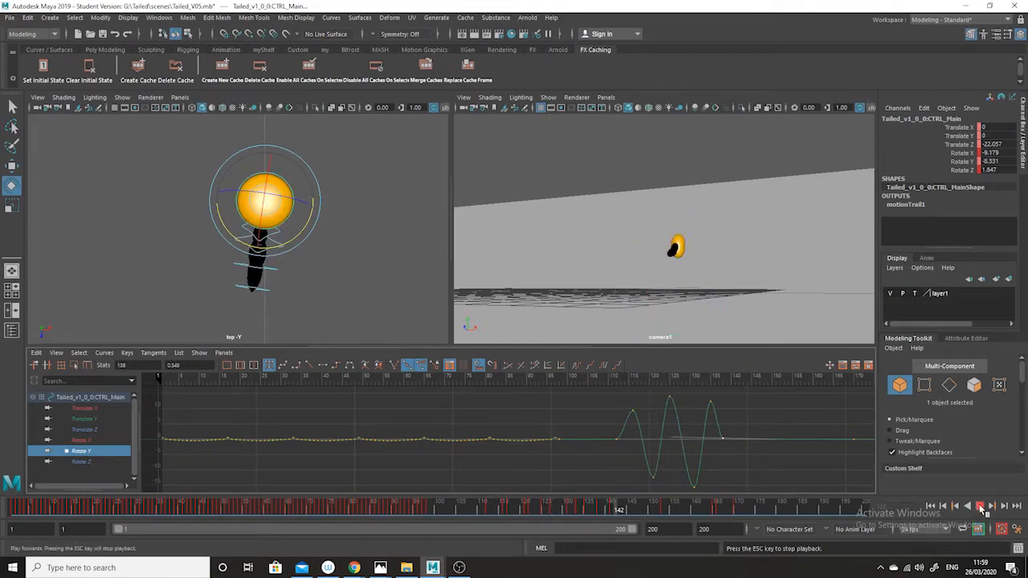
{"action": "left_click_drag", "start_coordinate": [714, 507], "coordinate": [550, 508]}
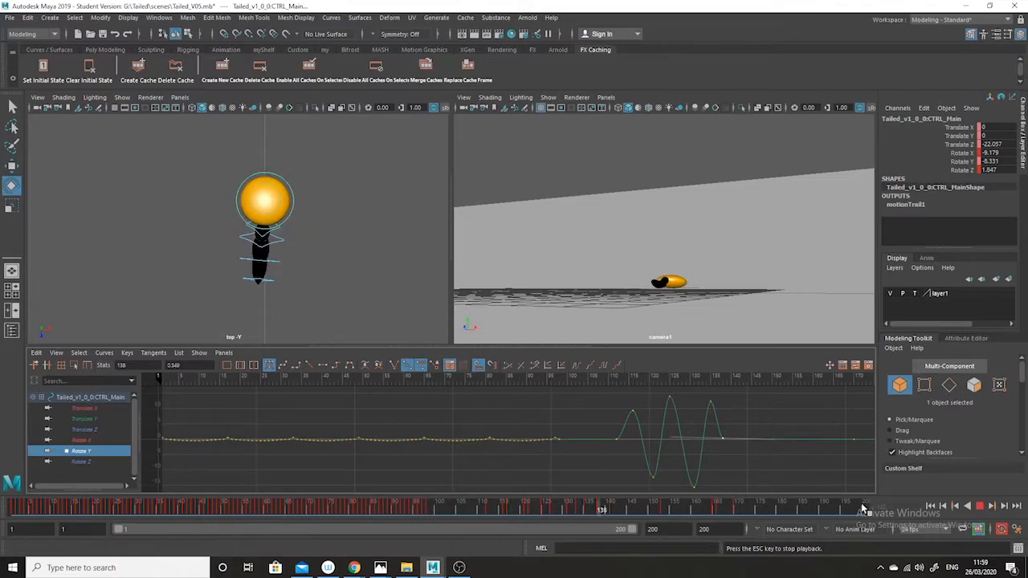
{"action": "left_click", "coordinate": [979, 505]}
{"action": "left_click_drag", "start_coordinate": [218, 507], "coordinate": [1, 464]}
{"action": "key", "text": "alt+v"}
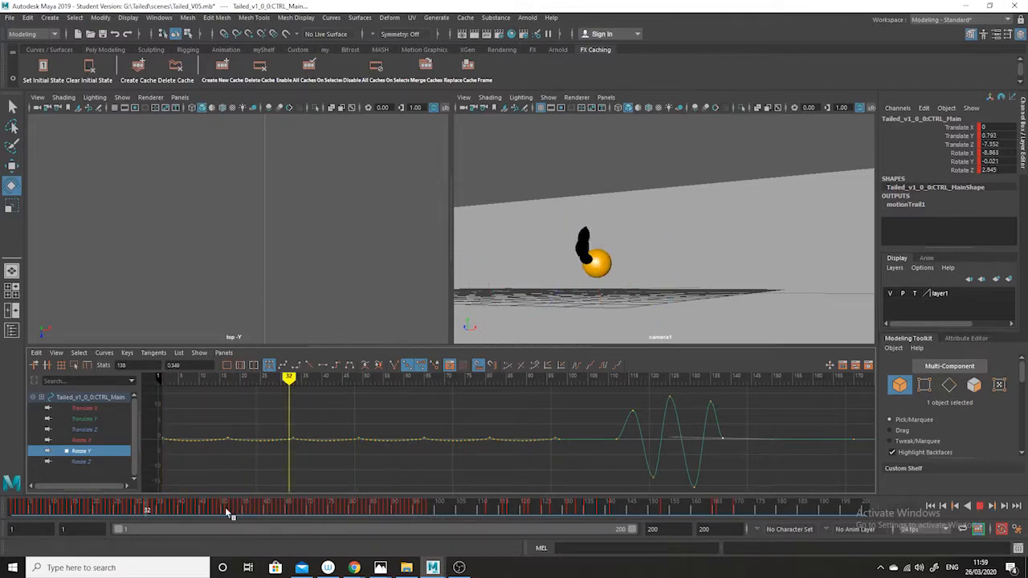
{"action": "left_click", "coordinate": [516, 508]}
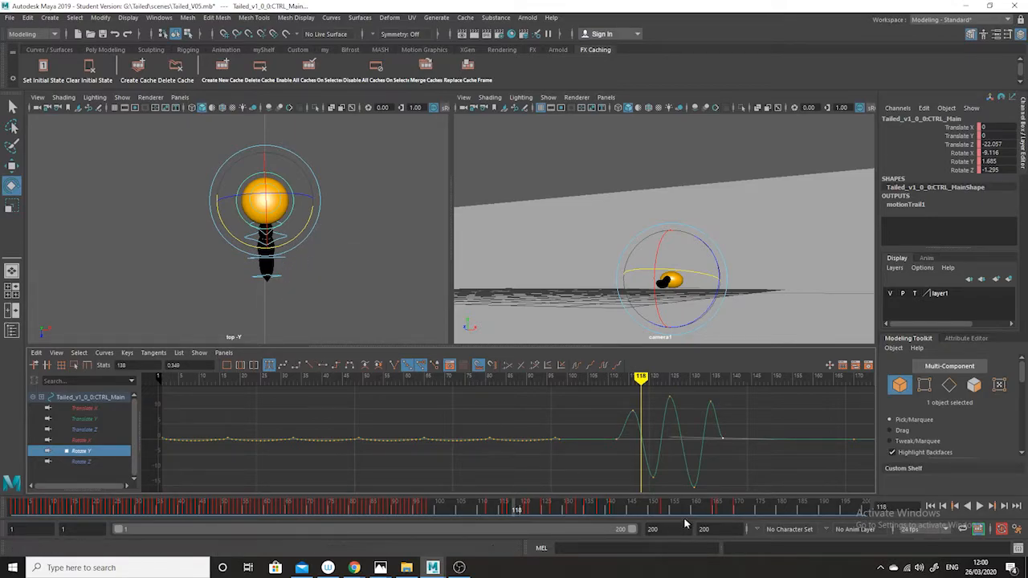
{"action": "left_click_drag", "start_coordinate": [538, 516], "coordinate": [496, 512]}
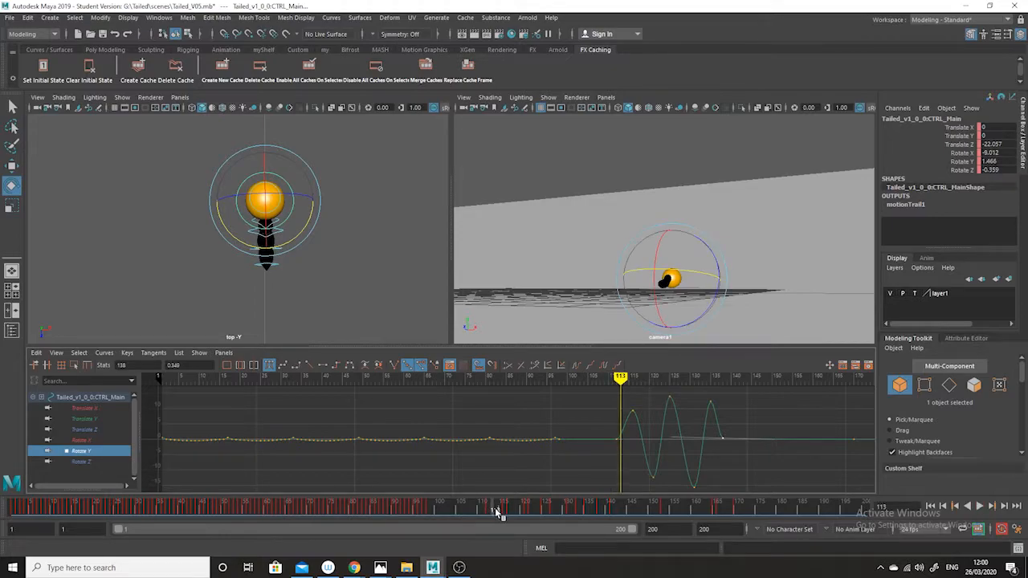
Select the first tail control at frame 112 and examine its Rotate X curve around the key at frame 102
{"action": "left_click", "coordinate": [486, 509]}
{"action": "scroll", "coordinate": [328, 226], "scroll_direction": "up", "scroll_amount": 3}
{"action": "left_click", "coordinate": [353, 254]}
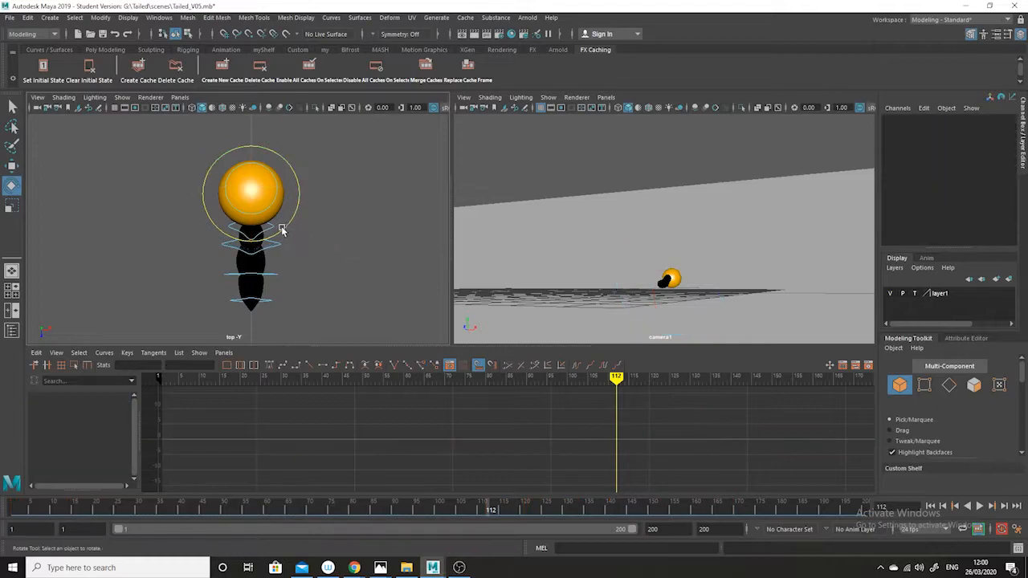
{"action": "left_click", "coordinate": [269, 229]}
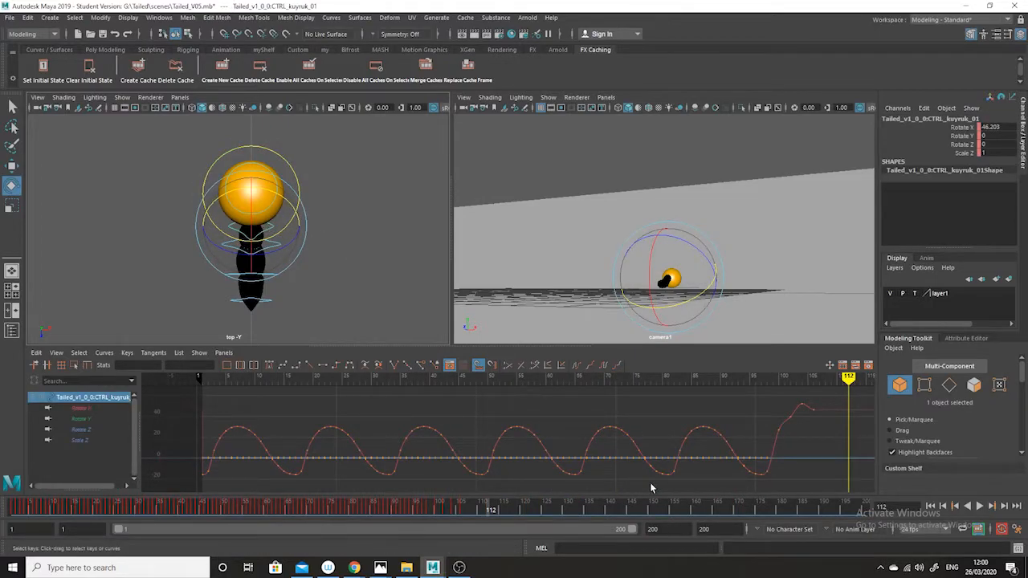
{"action": "left_click", "coordinate": [803, 407]}
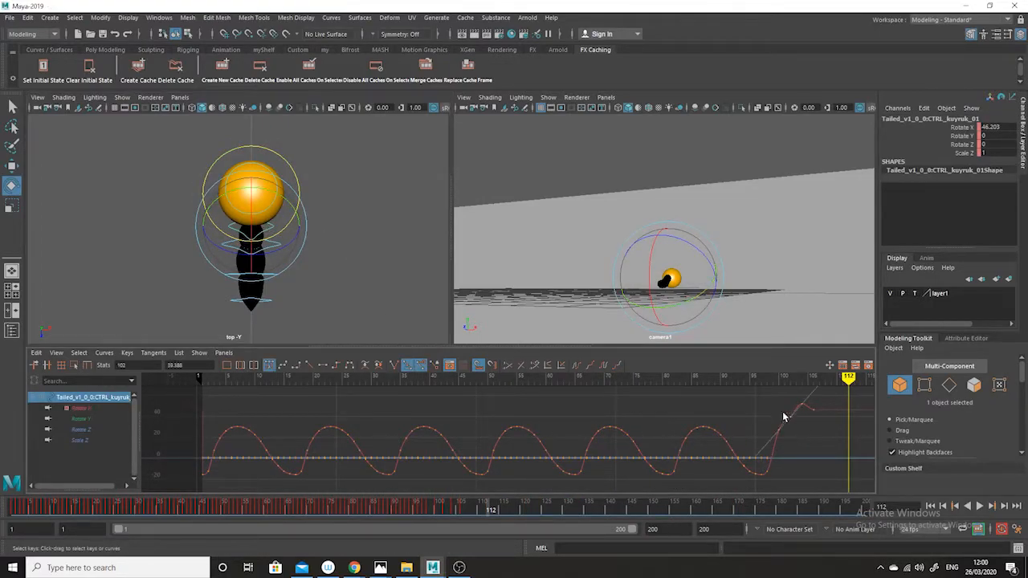
{"action": "left_click", "coordinate": [808, 403]}
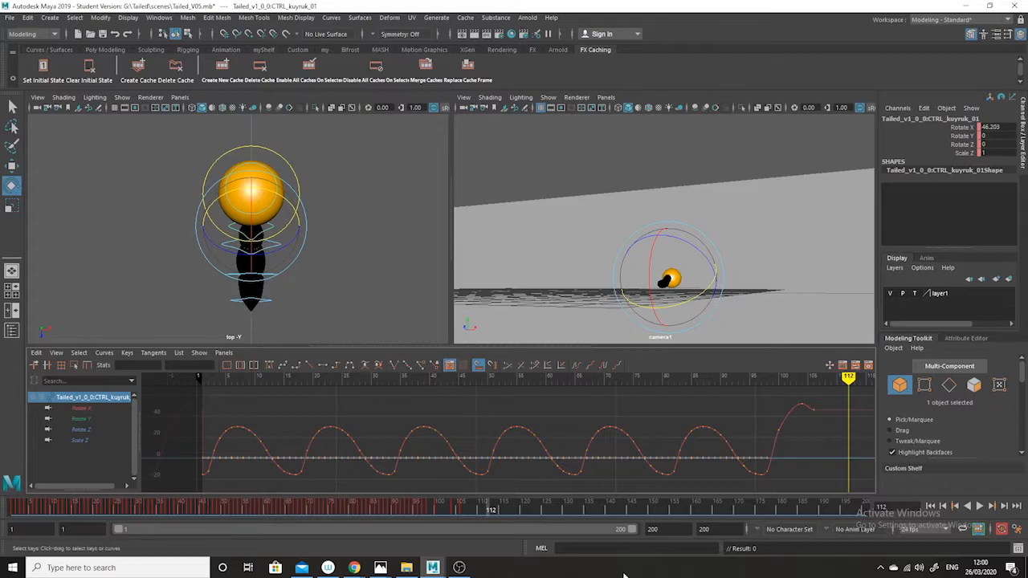
With the first tail control selected at frame 106, set the Rotate tool's axis orientation to World
{"action": "mouse_move", "coordinate": [491, 509]}
{"action": "left_mouse_down"}
{"action": "mouse_move", "coordinate": [309, 500]}
{"action": "mouse_move", "coordinate": [502, 503]}
{"action": "mouse_move", "coordinate": [489, 504]}
{"action": "left_mouse_up"}
{"action": "left_click", "coordinate": [302, 246]}
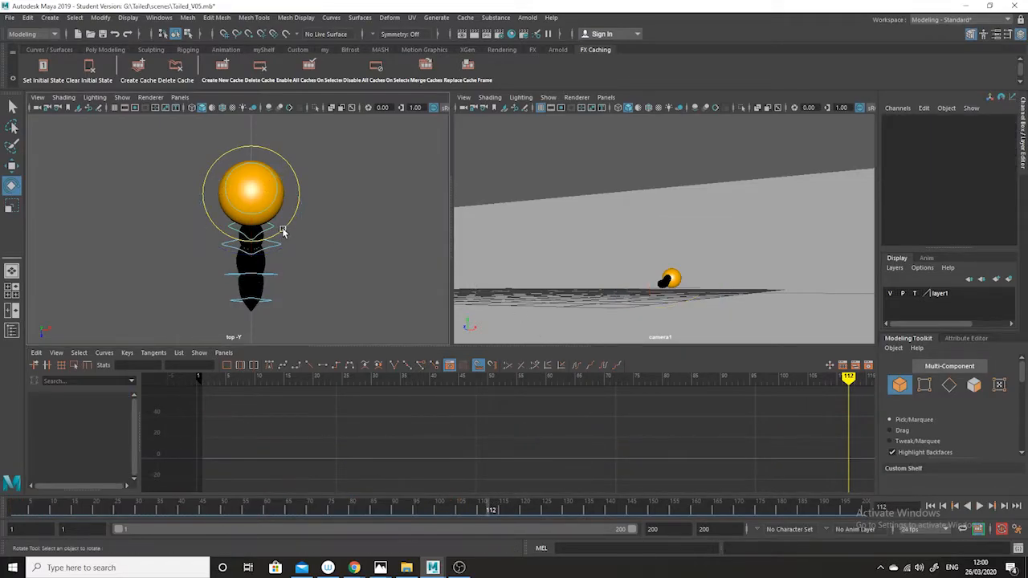
{"action": "left_click", "coordinate": [273, 233]}
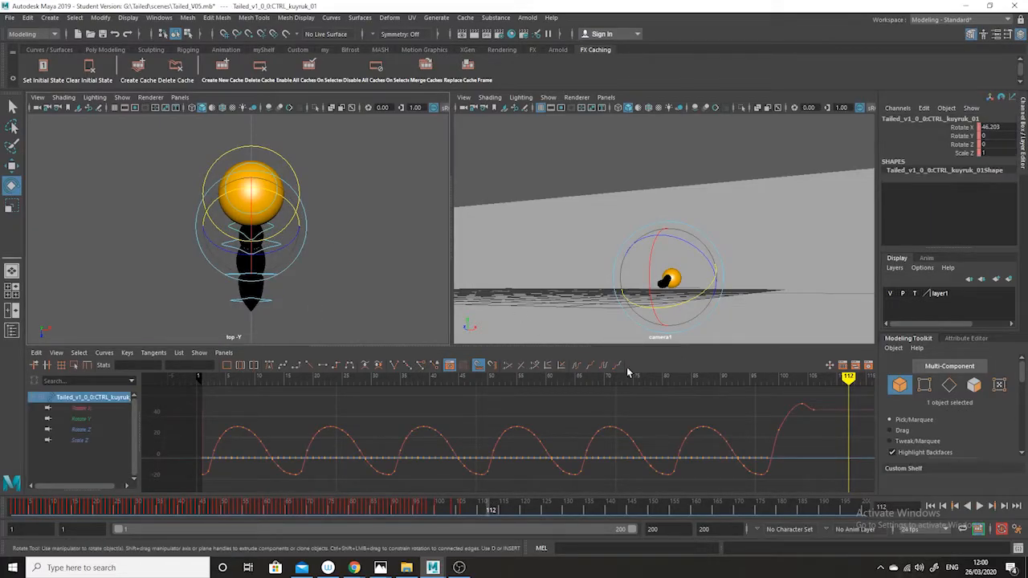
{"action": "left_click", "coordinate": [462, 509]}
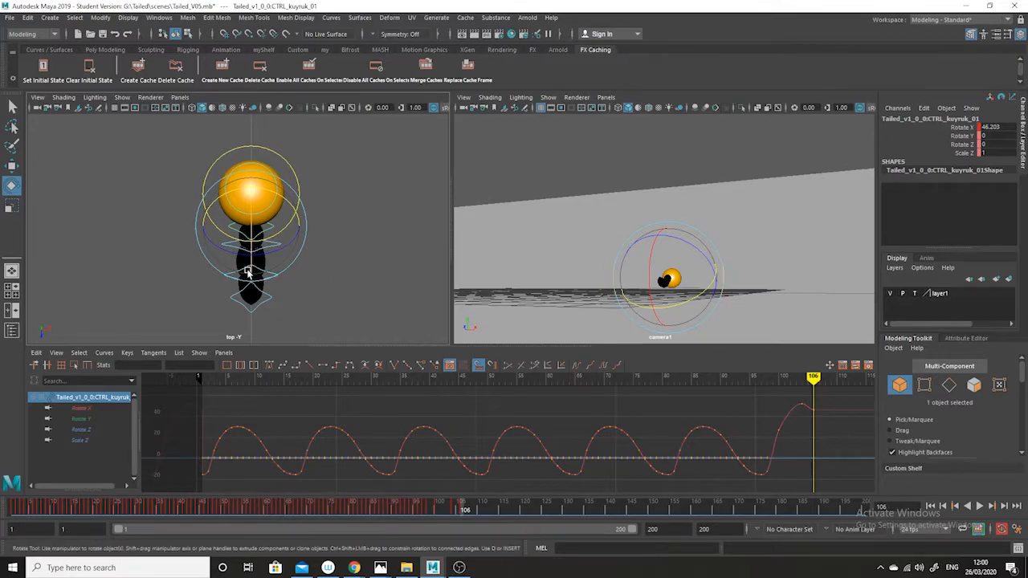
{"action": "left_click", "coordinate": [13, 186]}
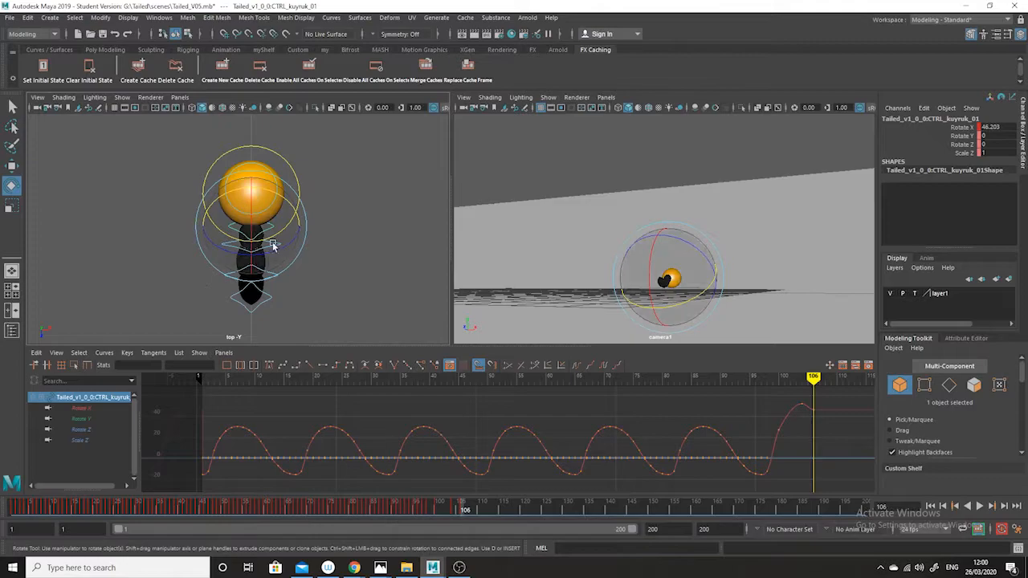
{"action": "left_click_drag", "start_coordinate": [281, 246], "coordinate": [259, 251]}
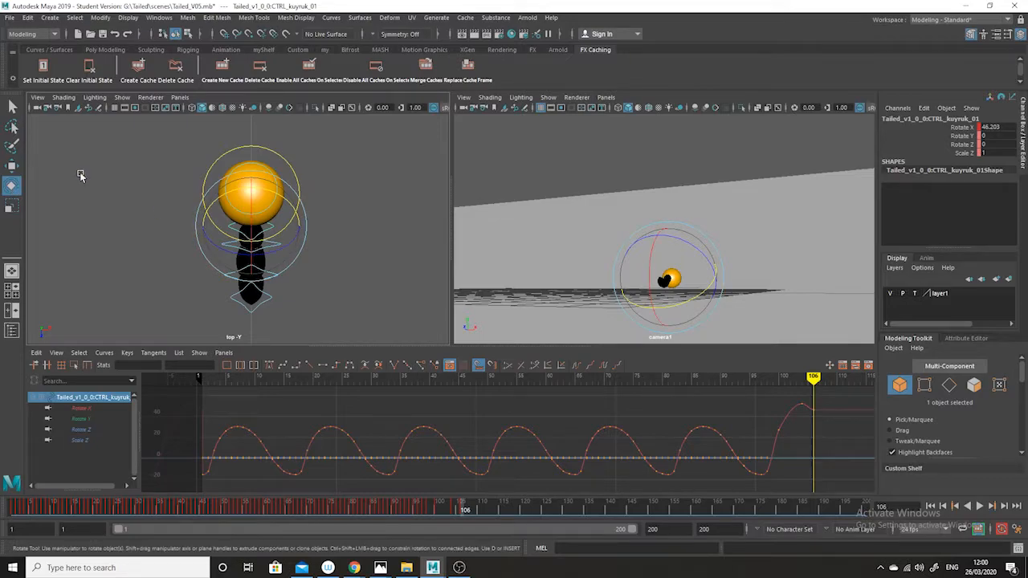
{"action": "double_click", "coordinate": [12, 186]}
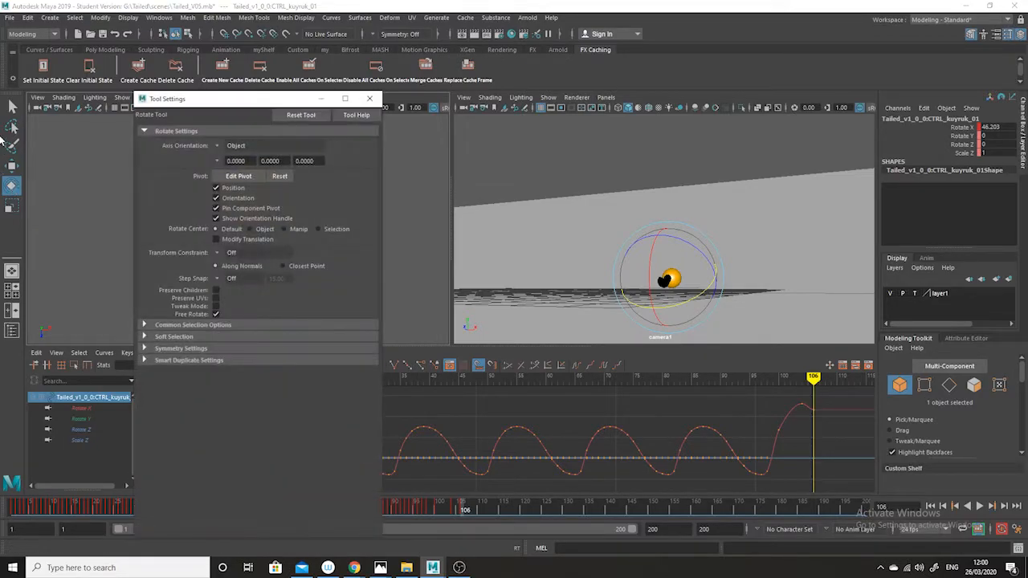
{"action": "left_click", "coordinate": [218, 148]}
{"action": "left_click", "coordinate": [241, 158]}
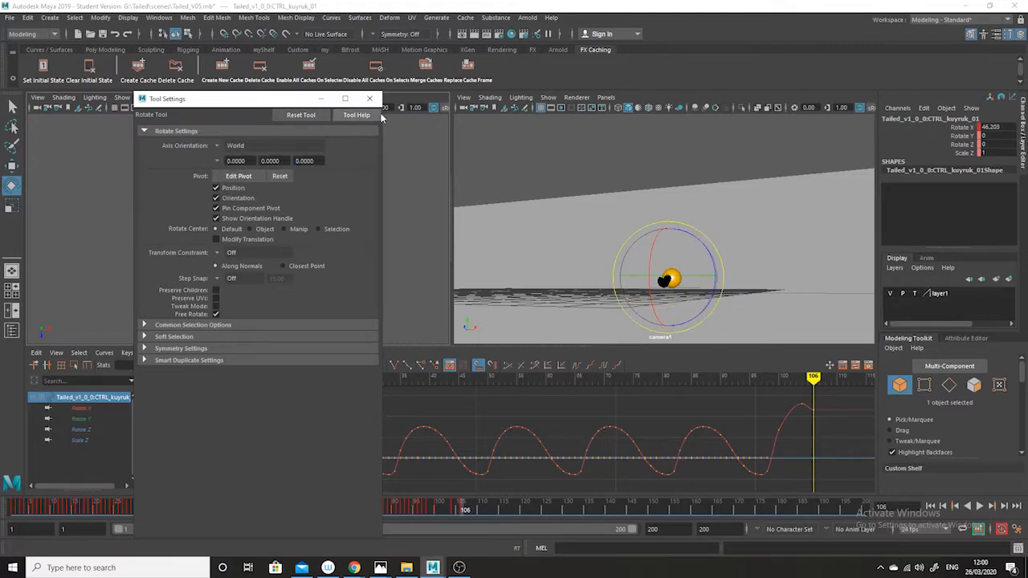
{"action": "left_click", "coordinate": [369, 99]}
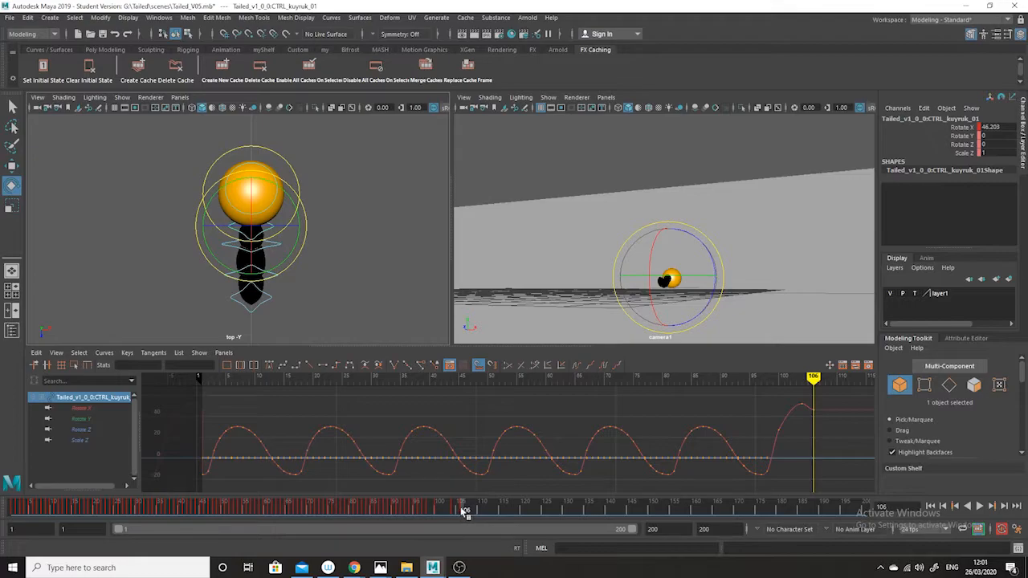
Set keys on all four tail controls at frame 112 to hold their pose before the wobble
{"action": "mouse_move", "coordinate": [467, 515]}
{"action": "left_mouse_down"}
{"action": "mouse_move", "coordinate": [510, 518]}
{"action": "mouse_move", "coordinate": [486, 521]}
{"action": "left_mouse_up"}
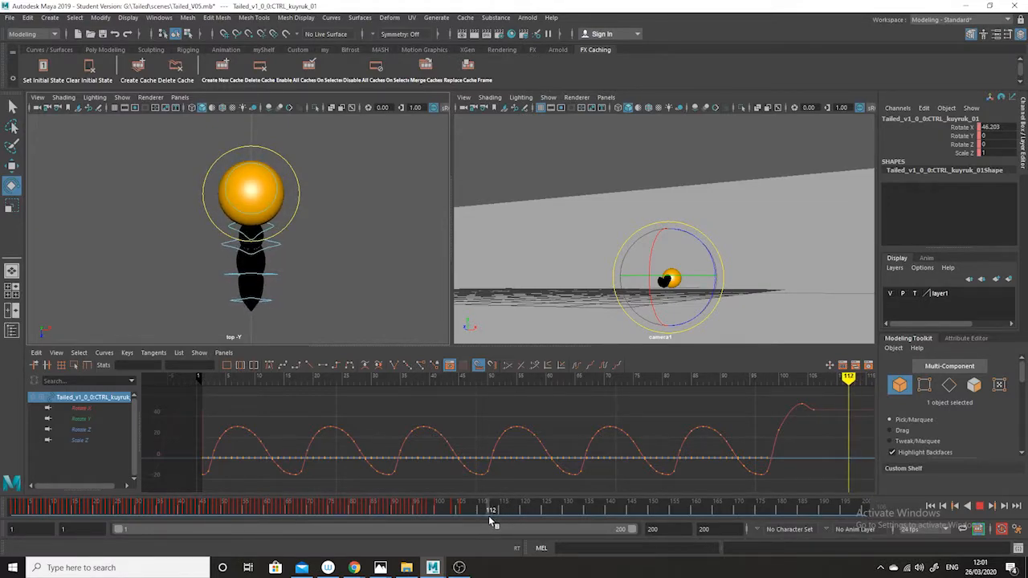
{"action": "key", "text": "s"}
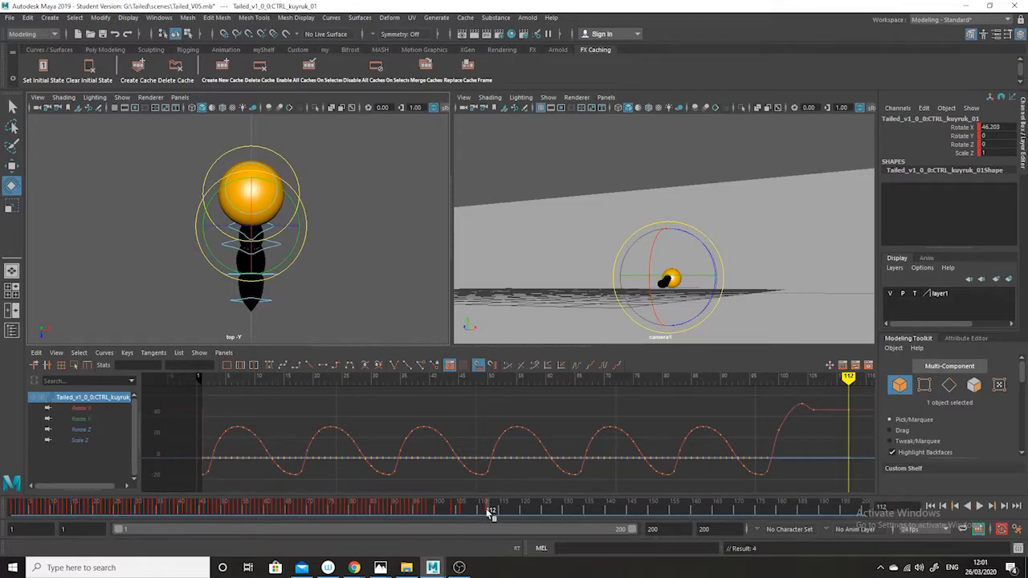
{"action": "left_click", "coordinate": [303, 263]}
{"action": "left_click_drag", "start_coordinate": [284, 242], "coordinate": [265, 309]}
{"action": "left_click", "coordinate": [304, 296]}
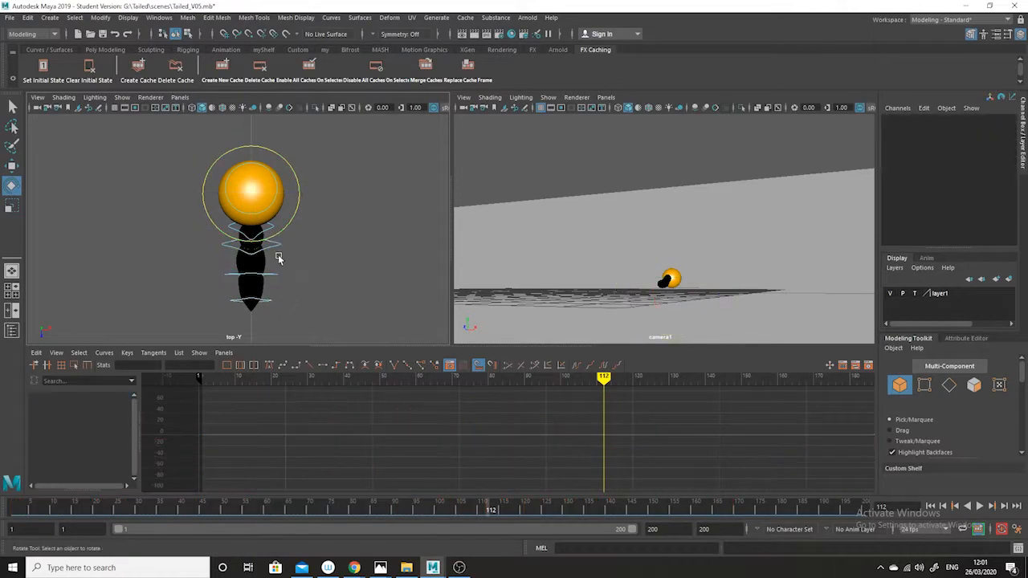
{"action": "left_click", "coordinate": [277, 247]}
{"action": "left_click", "coordinate": [12, 105]}
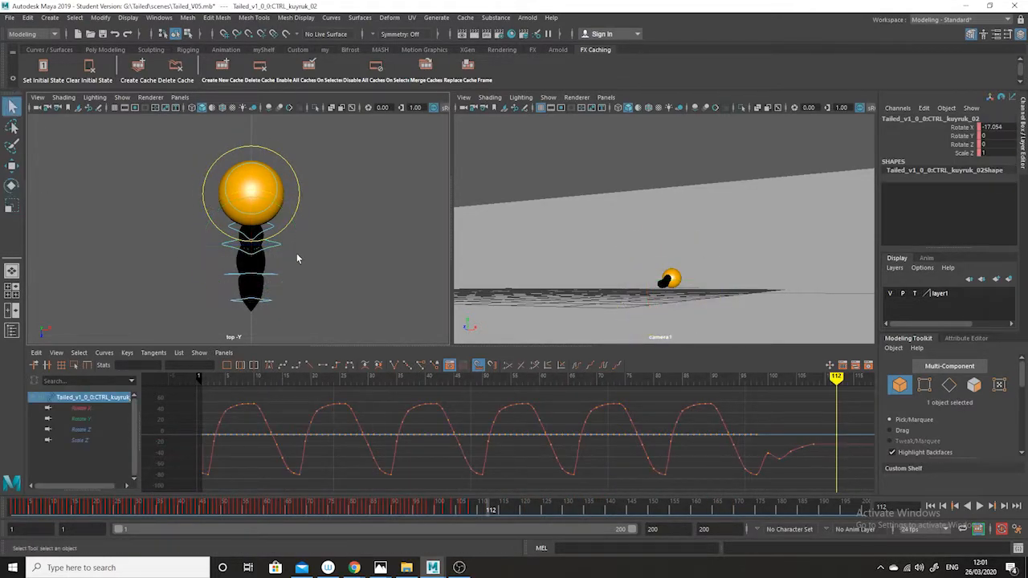
{"action": "left_click", "coordinate": [276, 275], "text": "shift"}
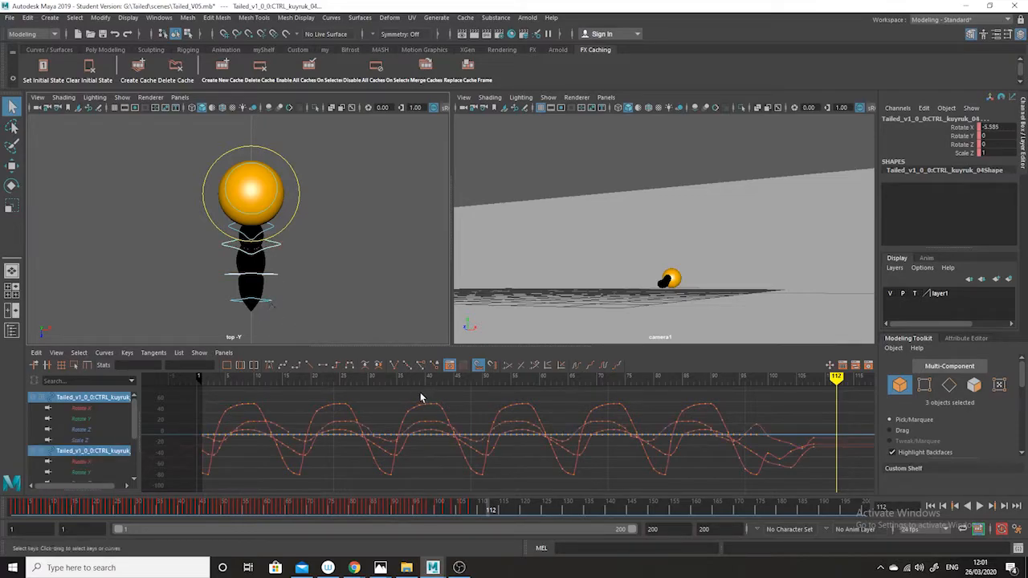
{"action": "key", "text": "s"}
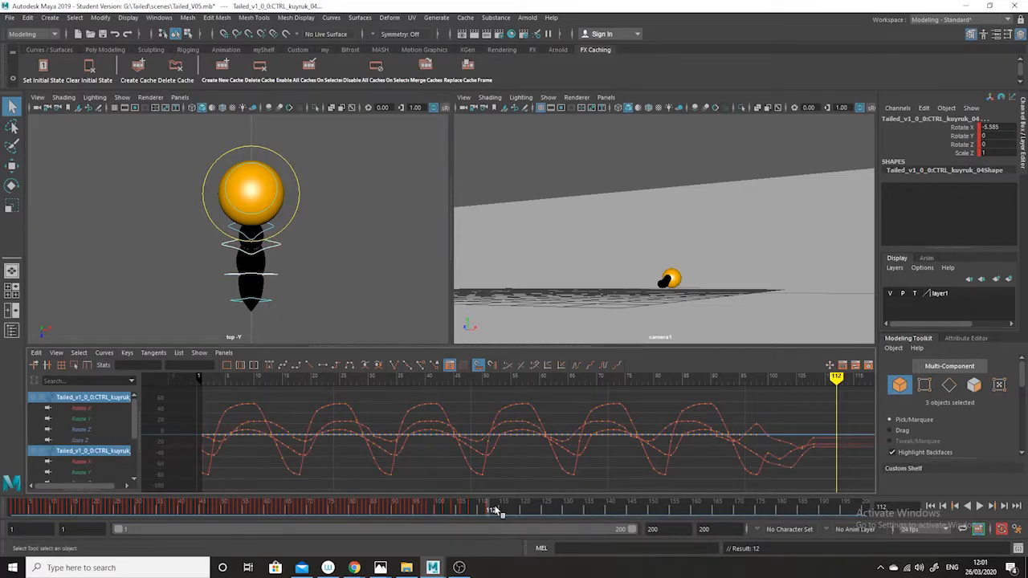
At frame 115, rotate the first tail control sideways to a Rotate Y of about -6.1
{"action": "left_click_drag", "start_coordinate": [491, 514], "coordinate": [503, 513]}
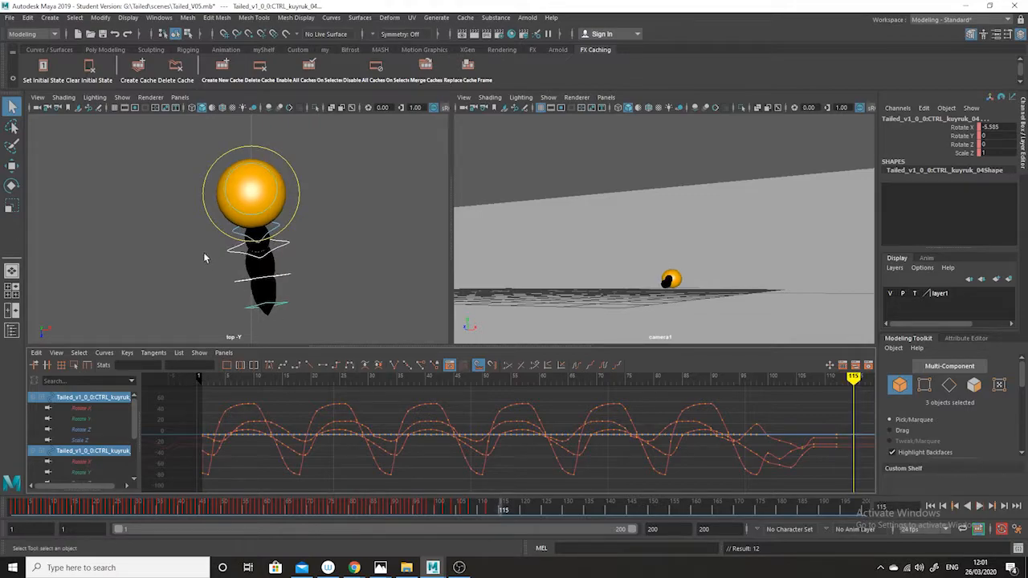
{"action": "left_click", "coordinate": [11, 185]}
{"action": "left_click", "coordinate": [302, 245]}
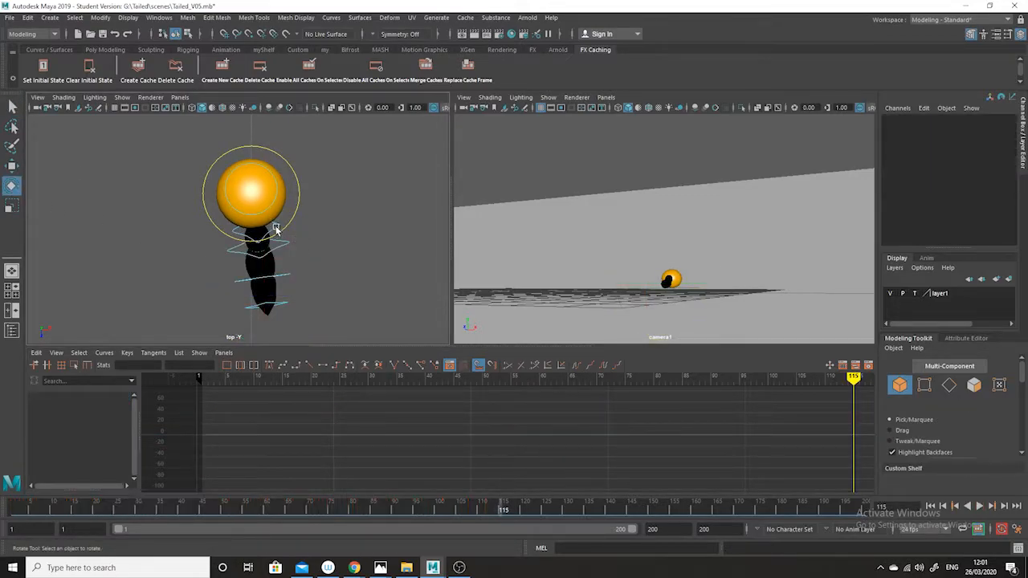
{"action": "left_click", "coordinate": [275, 228]}
{"action": "left_click_drag", "start_coordinate": [304, 232], "coordinate": [302, 236]}
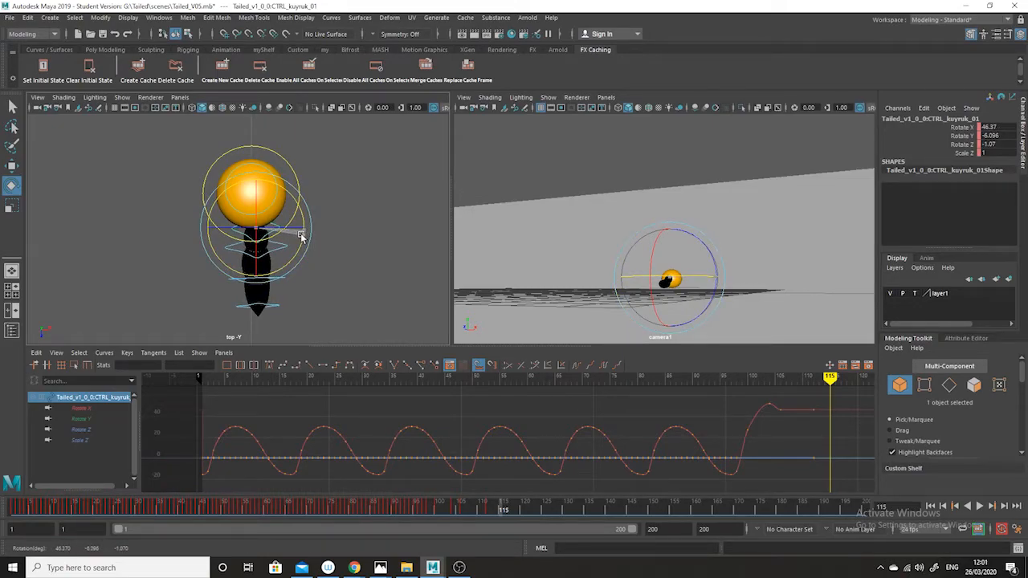
{"action": "left_click", "coordinate": [328, 246]}
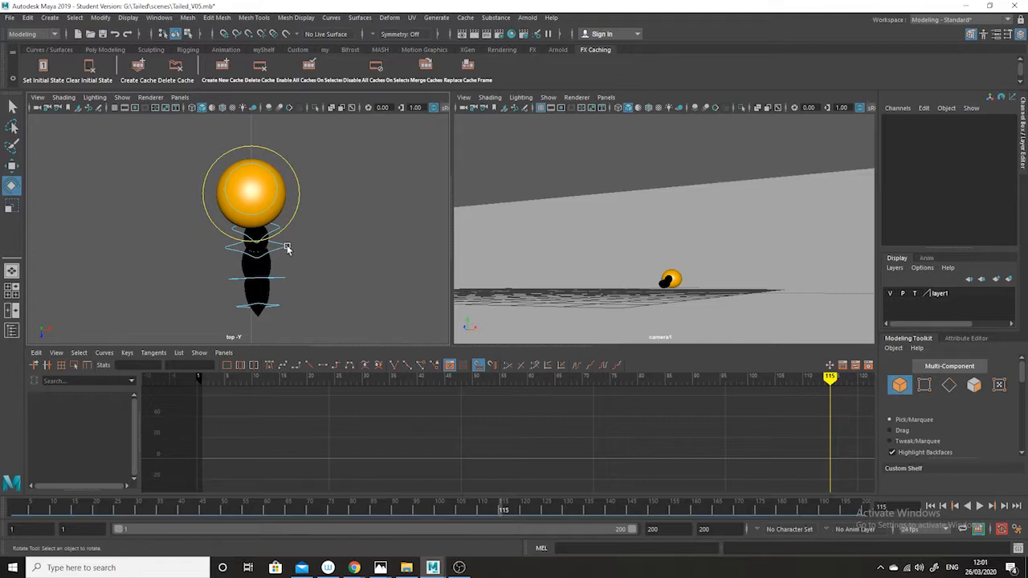
Rotate the second, third and fourth tail controls at frame 115 to Rotate Y values of about -1.8, -2.8 and -4.2
{"action": "left_click", "coordinate": [300, 280]}
{"action": "left_click_drag", "start_coordinate": [303, 263], "coordinate": [302, 258]}
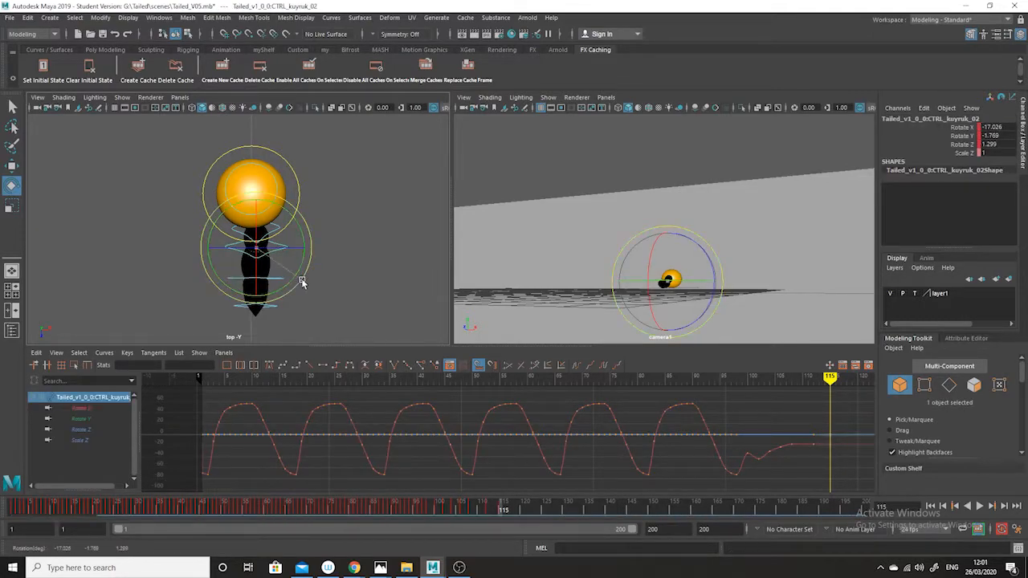
{"action": "left_click", "coordinate": [326, 293]}
{"action": "left_click", "coordinate": [298, 273]}
{"action": "left_click_drag", "start_coordinate": [300, 298], "coordinate": [296, 301]}
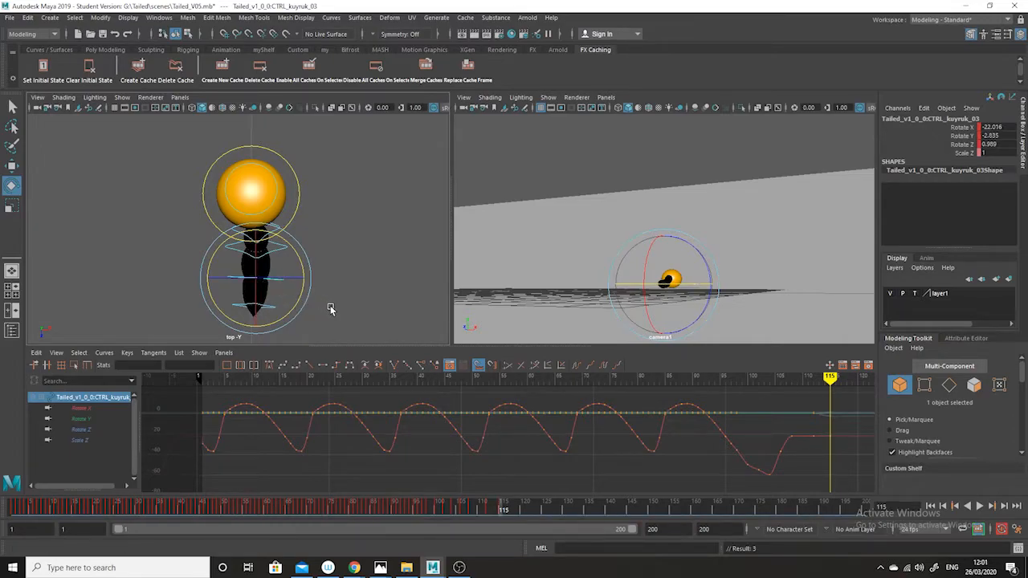
{"action": "left_click", "coordinate": [325, 311]}
{"action": "left_click", "coordinate": [275, 309]}
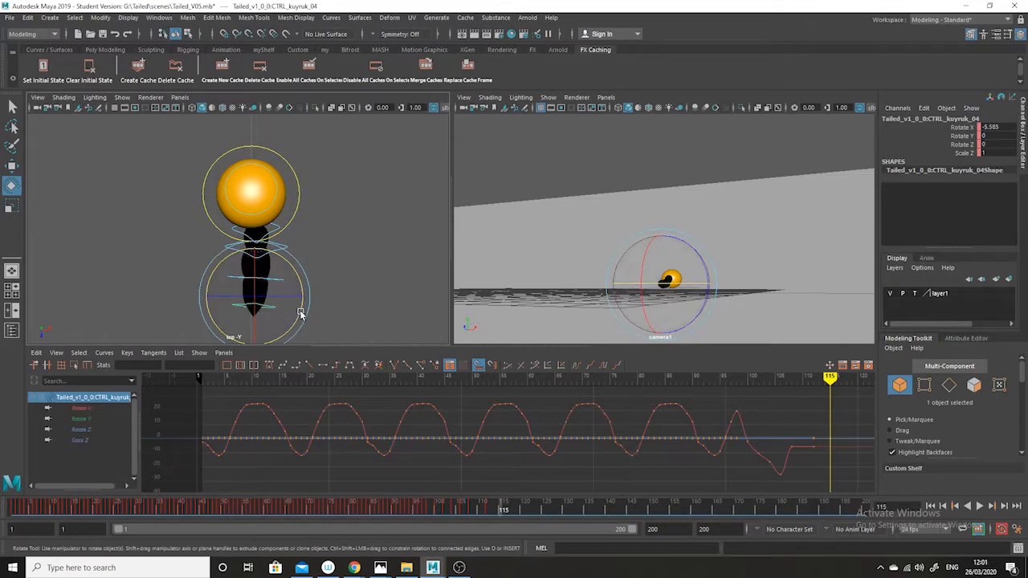
Preview the tail motion and, at frame 118, rotate the first tail control to a Rotate Y of about -7.5
{"action": "left_click_drag", "start_coordinate": [503, 513], "coordinate": [513, 512]}
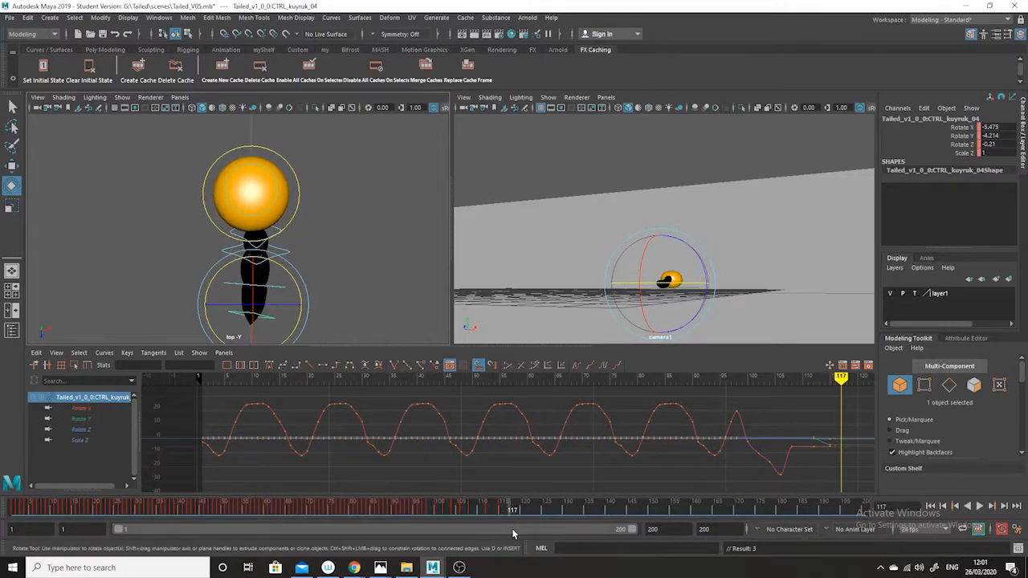
{"action": "key", "text": "alt+v"}
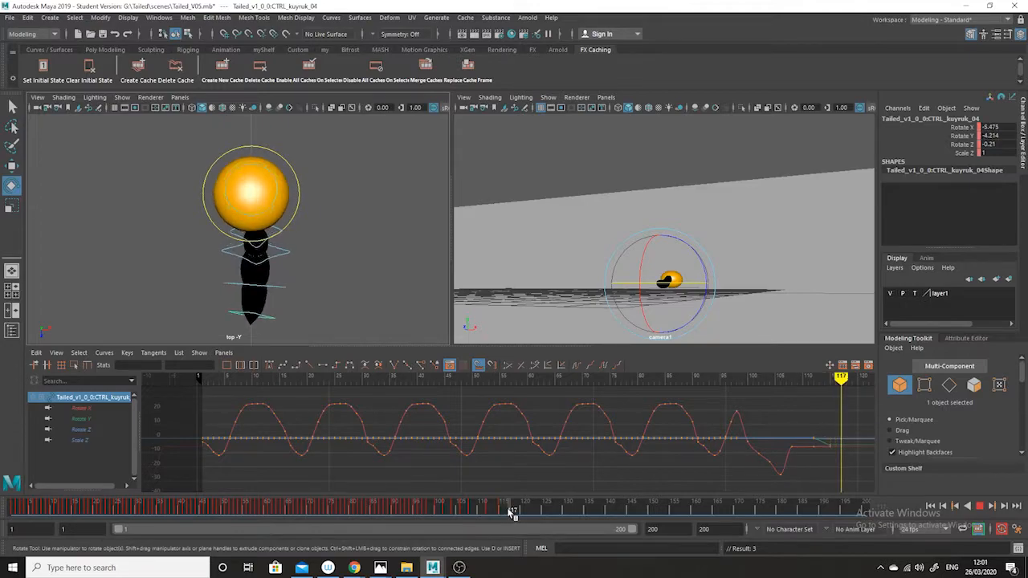
{"action": "mouse_move", "coordinate": [513, 514]}
{"action": "left_mouse_down"}
{"action": "mouse_move", "coordinate": [488, 514]}
{"action": "mouse_move", "coordinate": [515, 508]}
{"action": "left_mouse_up"}
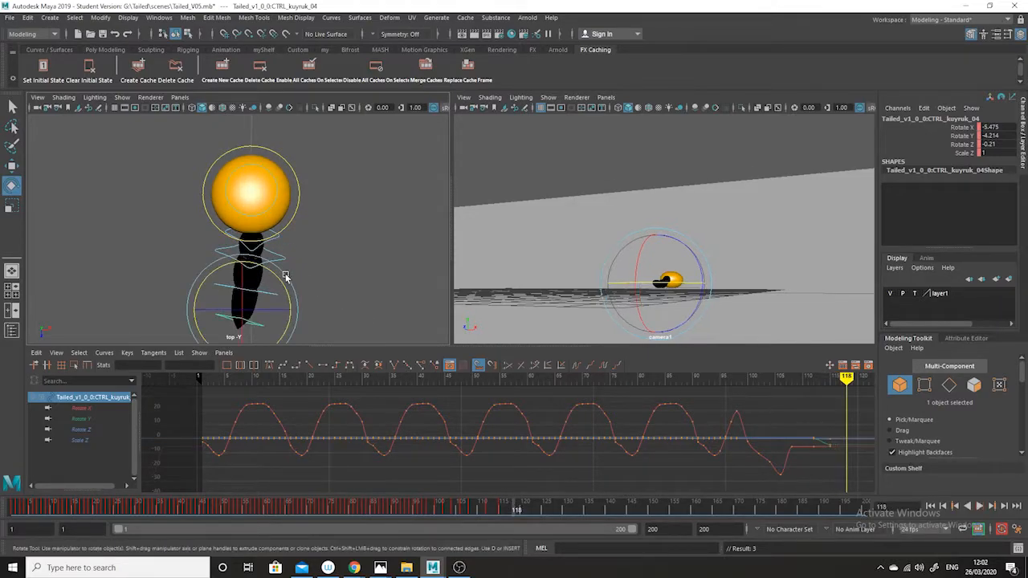
{"action": "left_click", "coordinate": [276, 240]}
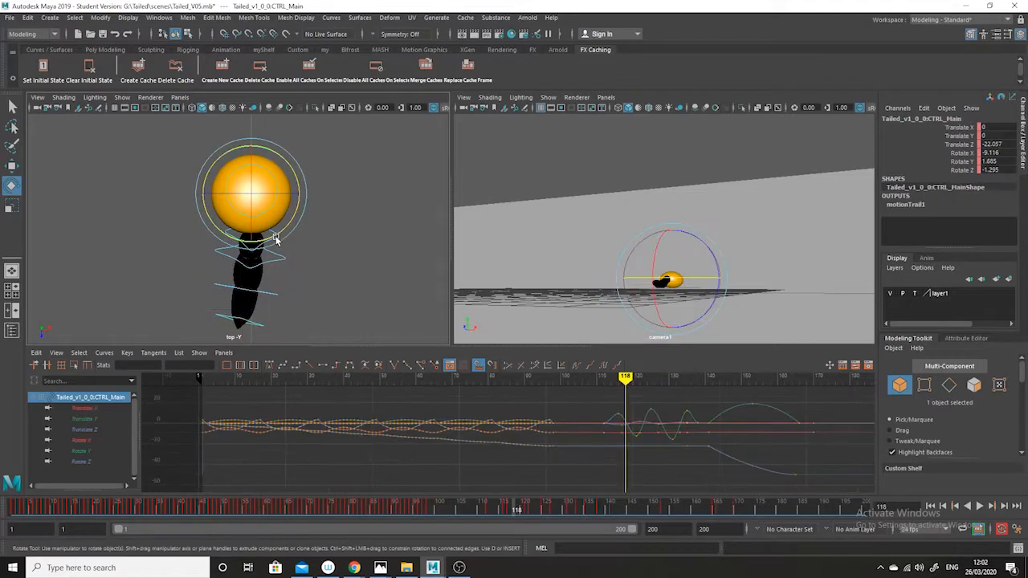
{"action": "left_click", "coordinate": [303, 258]}
{"action": "left_click", "coordinate": [254, 249]}
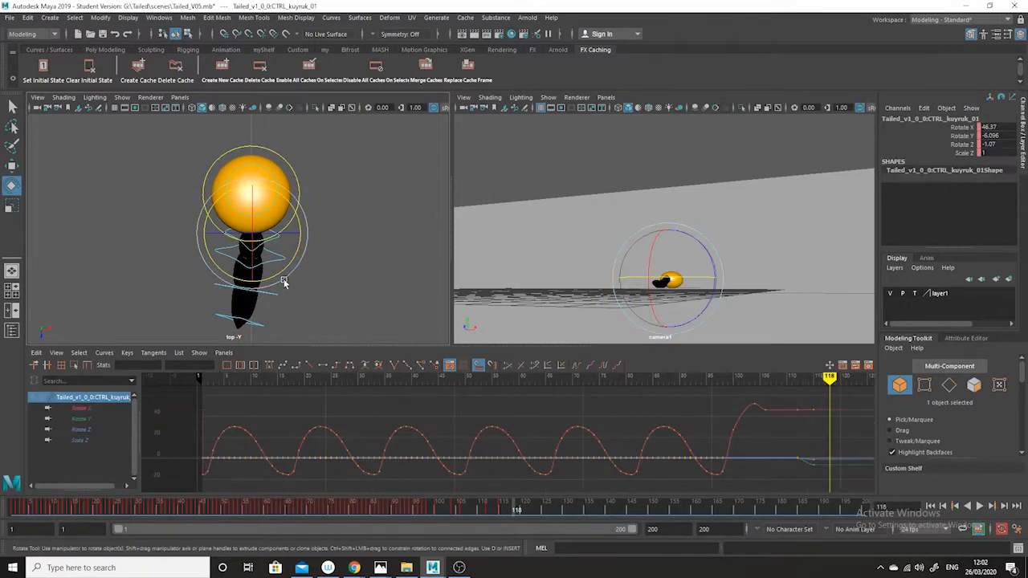
{"action": "left_click_drag", "start_coordinate": [273, 277], "coordinate": [275, 273]}
{"action": "left_click", "coordinate": [290, 269]}
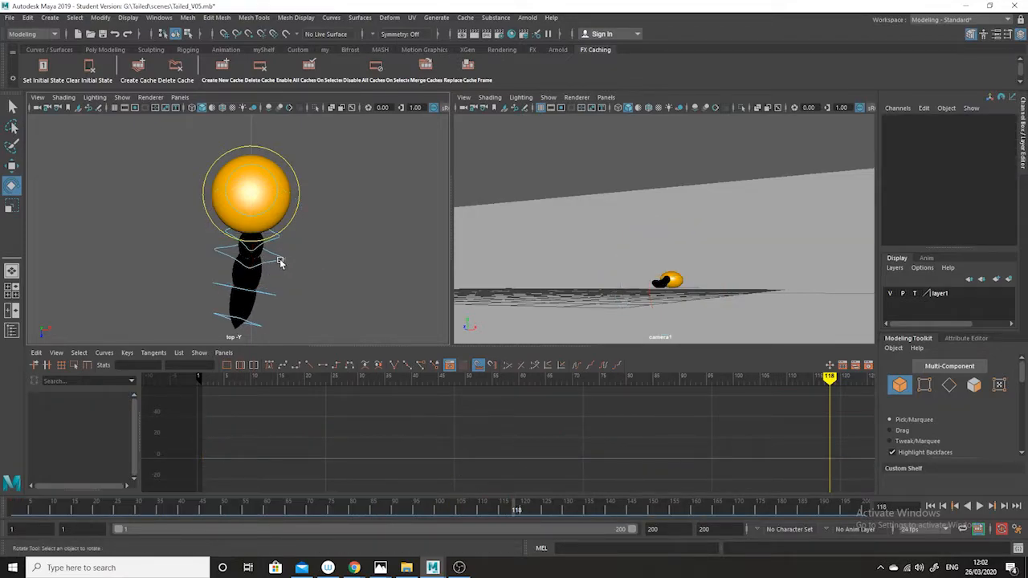
Rotate the second, third and fourth tail controls at frame 118, bringing the fourth's Rotate Y to about -1.6
{"action": "left_click", "coordinate": [280, 263]}
{"action": "left_click_drag", "start_coordinate": [271, 292], "coordinate": [301, 322]}
{"action": "left_click", "coordinate": [287, 292]}
{"action": "left_click", "coordinate": [277, 291]}
{"action": "left_click", "coordinate": [283, 322]}
{"action": "left_click", "coordinate": [277, 321]}
At frame 120, rotate the first and second tail controls, taking the second's Rotate Y to about 10.8
{"action": "mouse_move", "coordinate": [512, 508]}
{"action": "left_mouse_down"}
{"action": "mouse_move", "coordinate": [471, 509]}
{"action": "mouse_move", "coordinate": [523, 512]}
{"action": "left_mouse_up"}
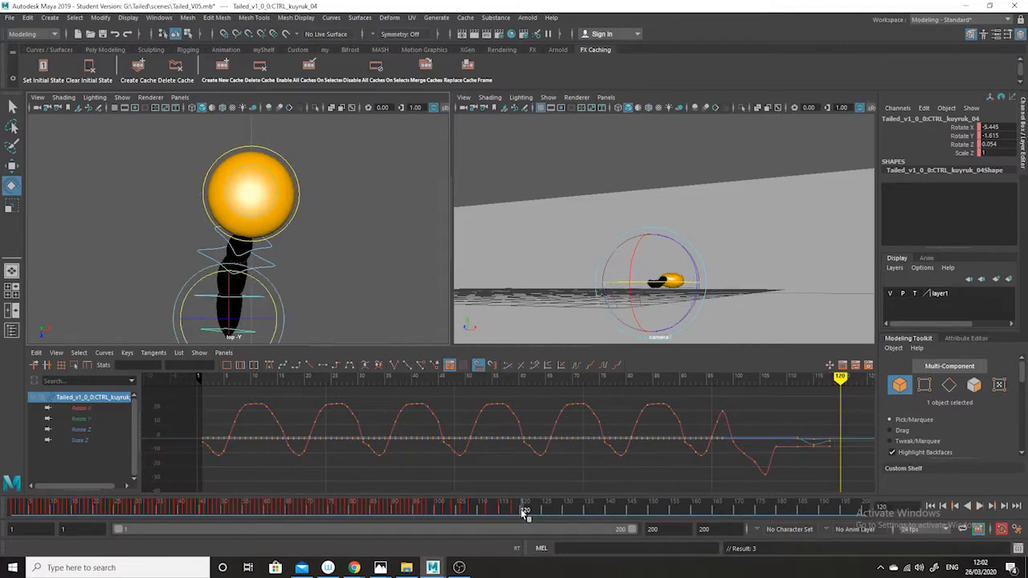
{"action": "left_click", "coordinate": [274, 257]}
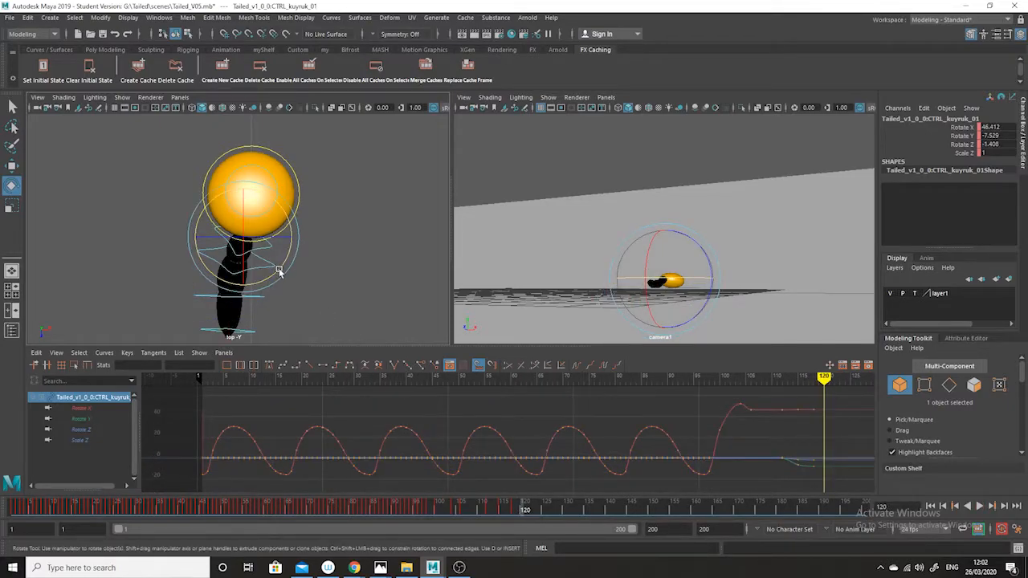
{"action": "left_click", "coordinate": [308, 284]}
{"action": "left_click", "coordinate": [273, 295]}
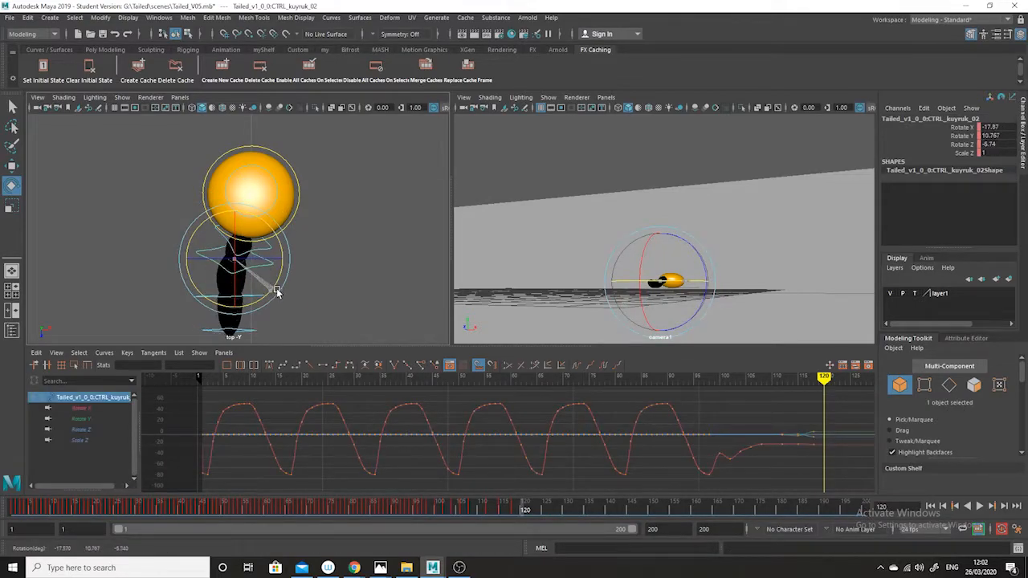
{"action": "left_click", "coordinate": [273, 301]}
At frame 120, rotate the third and fourth tail controls, with the third's Rotate Y about 19.8, and refine the second's to about 12.6
{"action": "left_click", "coordinate": [261, 296]}
{"action": "mouse_move", "coordinate": [273, 314]}
{"action": "left_mouse_down"}
{"action": "mouse_move", "coordinate": [284, 312]}
{"action": "mouse_move", "coordinate": [283, 328]}
{"action": "mouse_move", "coordinate": [289, 319]}
{"action": "left_mouse_up"}
{"action": "left_click", "coordinate": [260, 328]}
{"action": "left_click", "coordinate": [252, 292]}
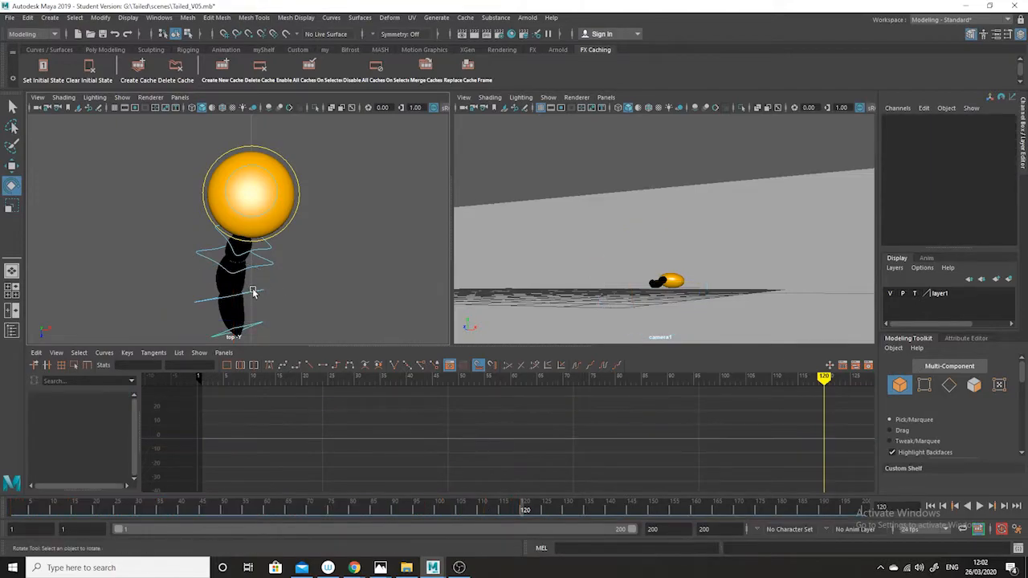
{"action": "left_click", "coordinate": [254, 293]}
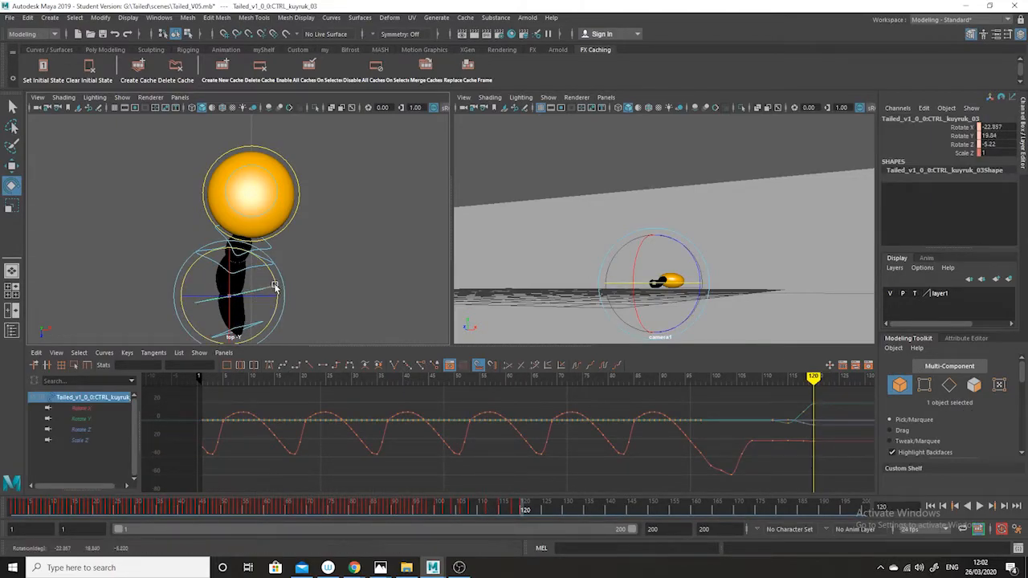
{"action": "left_click", "coordinate": [269, 265]}
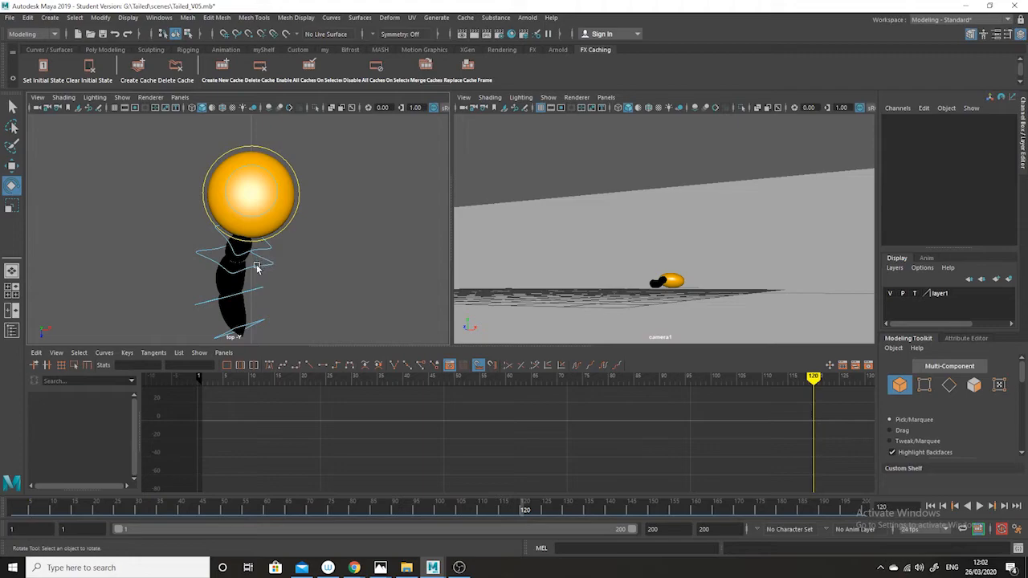
{"action": "left_click", "coordinate": [257, 269]}
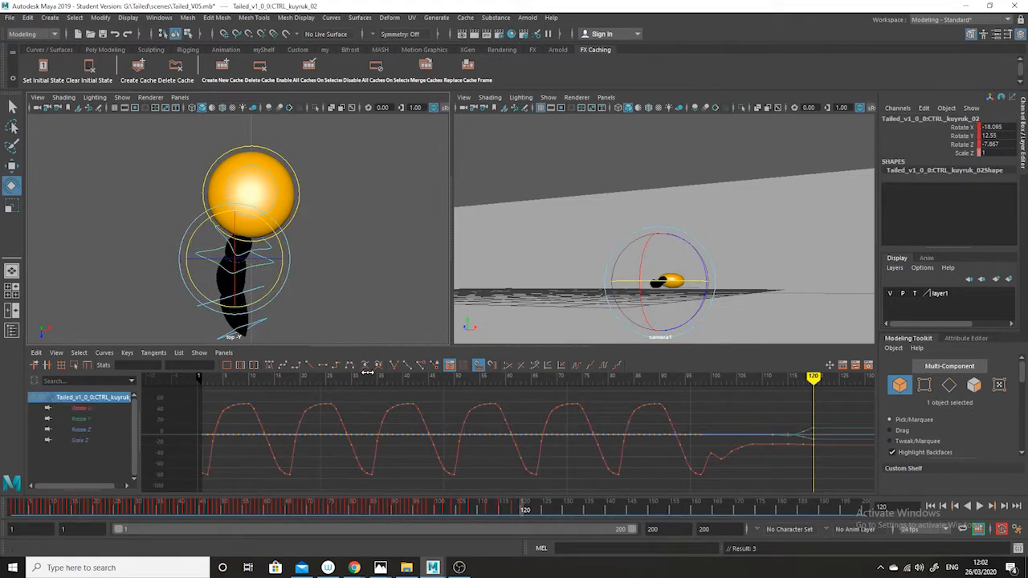
At frame 123, rotate the second tail control to a Rotate Y of about 5.6 and the third to about -1.6
{"action": "mouse_move", "coordinate": [523, 509]}
{"action": "left_mouse_down"}
{"action": "mouse_move", "coordinate": [454, 509]}
{"action": "mouse_move", "coordinate": [536, 509]}
{"action": "left_mouse_up"}
{"action": "left_click", "coordinate": [311, 264]}
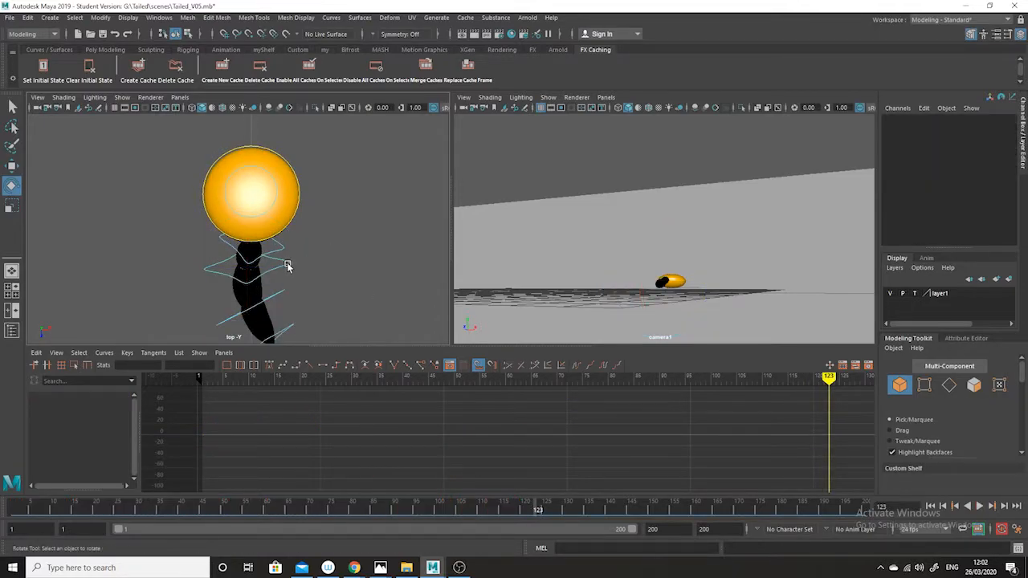
{"action": "left_click", "coordinate": [288, 266]}
{"action": "left_click_drag", "start_coordinate": [296, 260], "coordinate": [294, 268]}
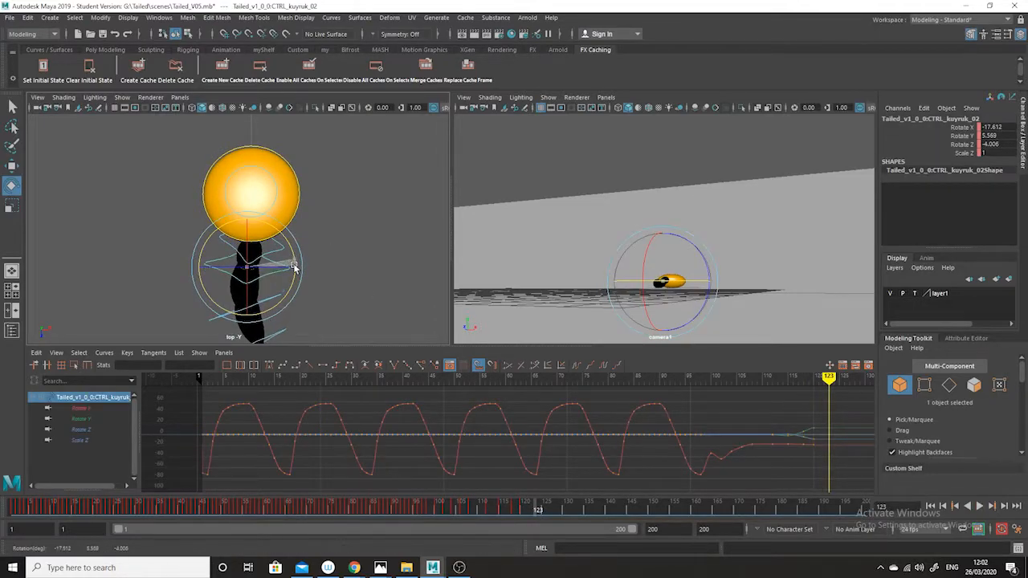
{"action": "left_click", "coordinate": [281, 291]}
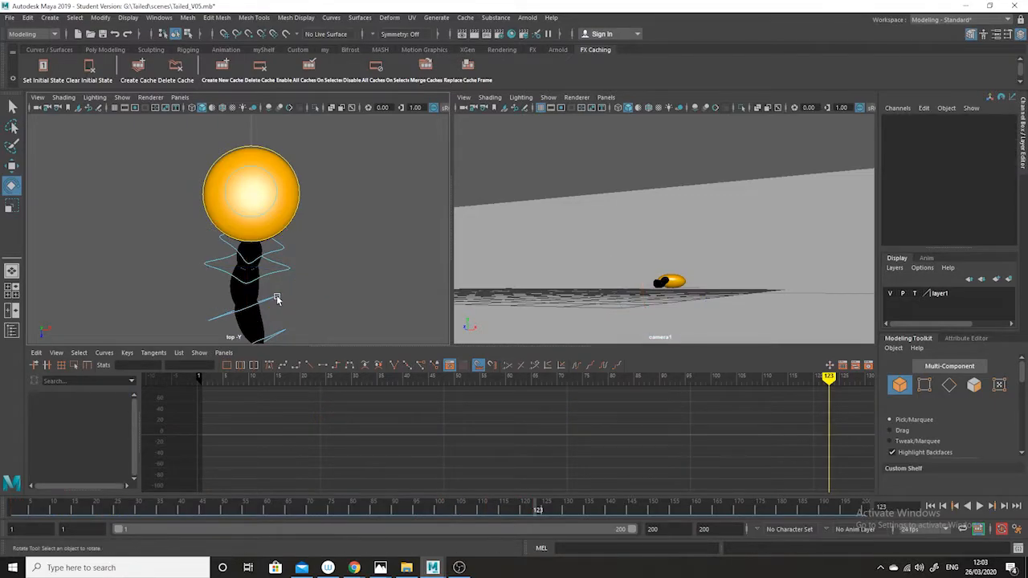
{"action": "left_click", "coordinate": [276, 296]}
{"action": "left_click_drag", "start_coordinate": [291, 297], "coordinate": [291, 309]}
{"action": "left_click_drag", "start_coordinate": [288, 314], "coordinate": [289, 316]}
{"action": "middle_click_drag", "start_coordinate": [334, 291], "coordinate": [335, 253], "text": "alt"}
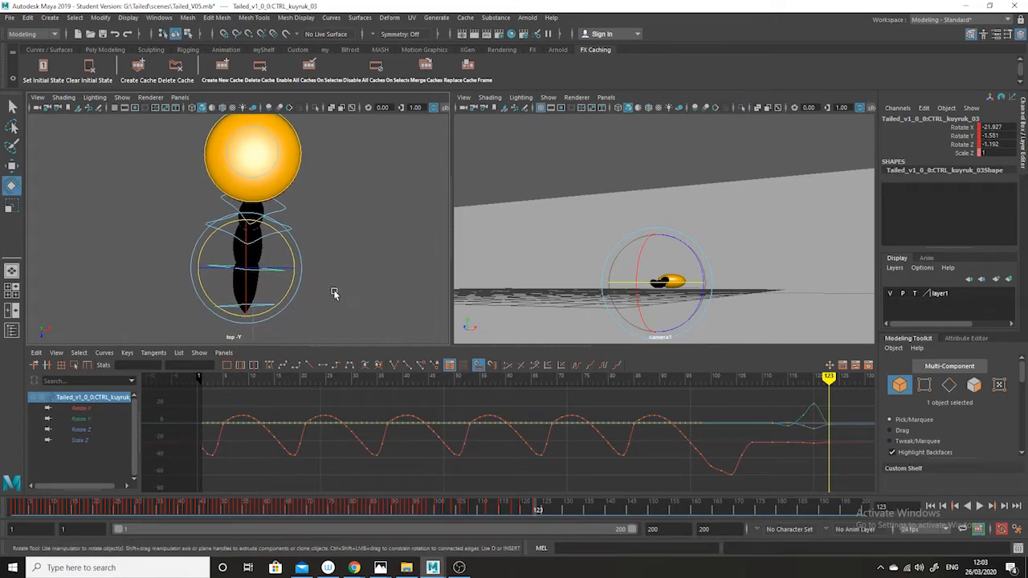
Rotate the fourth tail control at frame 123 and swing the third further to a Rotate Y of about -14.5
{"action": "left_click", "coordinate": [290, 305]}
{"action": "left_click", "coordinate": [271, 307]}
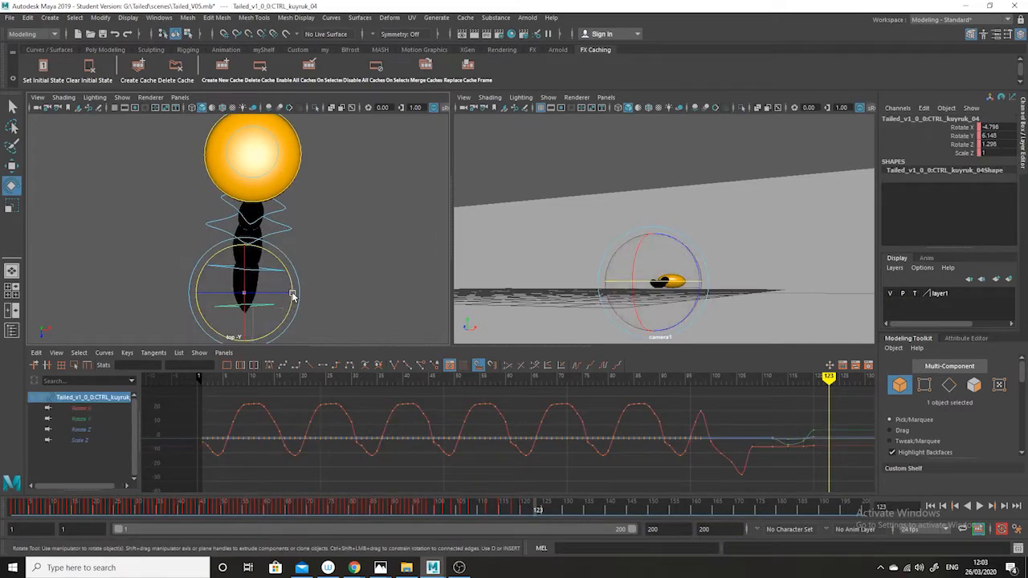
{"action": "left_click", "coordinate": [281, 274]}
{"action": "left_click", "coordinate": [290, 286]}
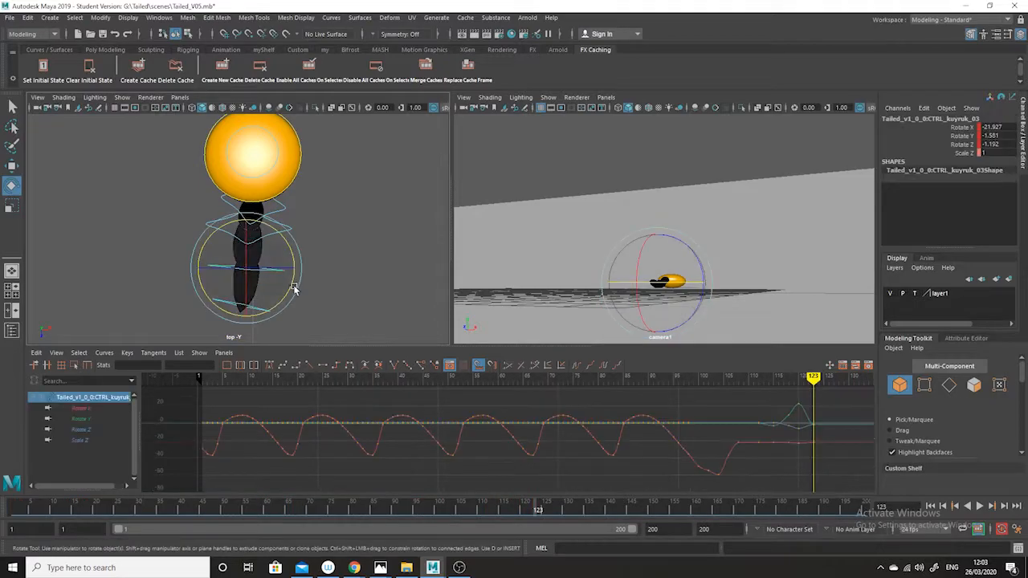
{"action": "left_click_drag", "start_coordinate": [290, 287], "coordinate": [346, 318]}
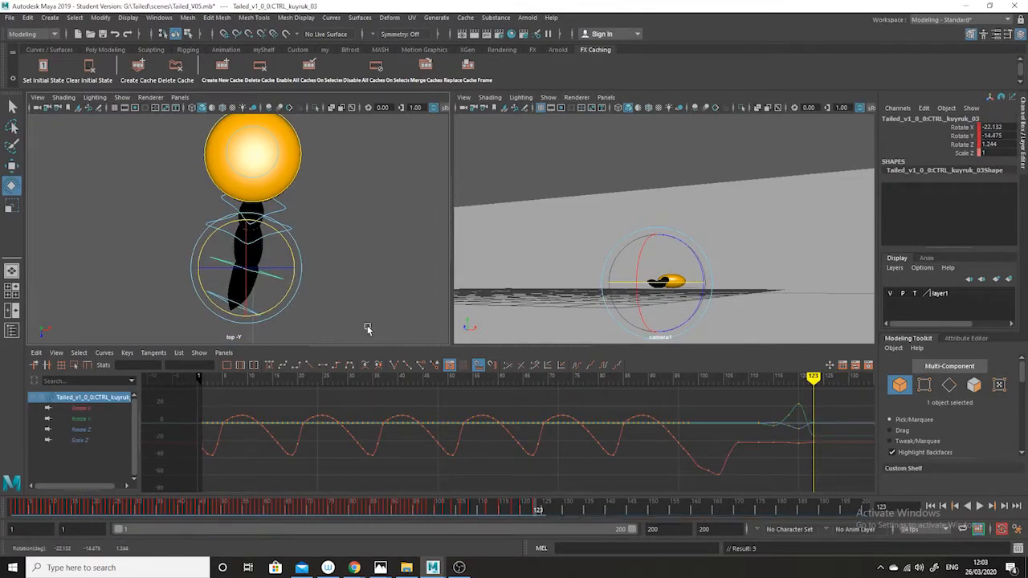
Preview the tail motion and, at frame 126, rotate the first tail control sideways
{"action": "key", "text": "alt+v"}
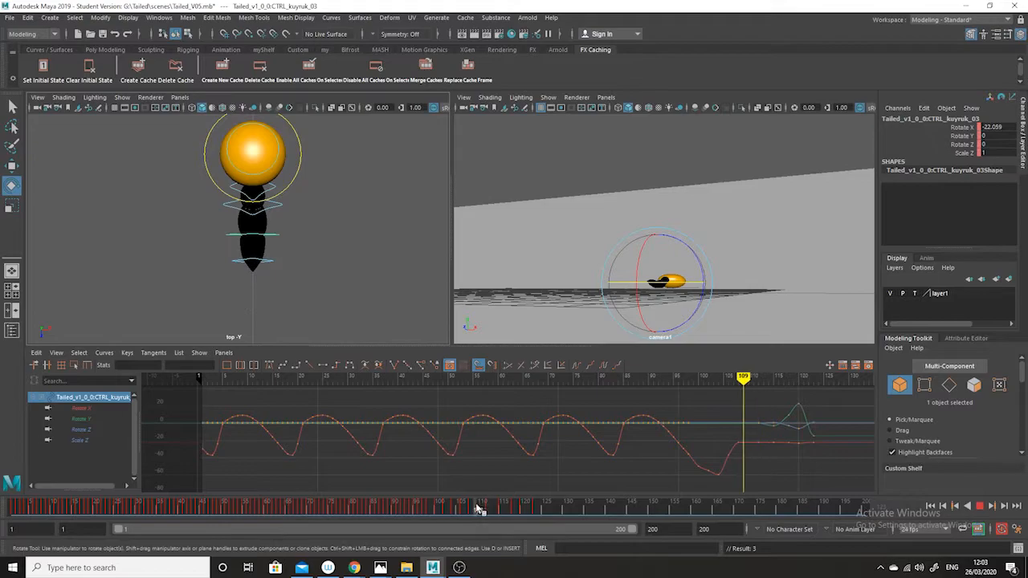
{"action": "left_click_drag", "start_coordinate": [490, 507], "coordinate": [544, 514]}
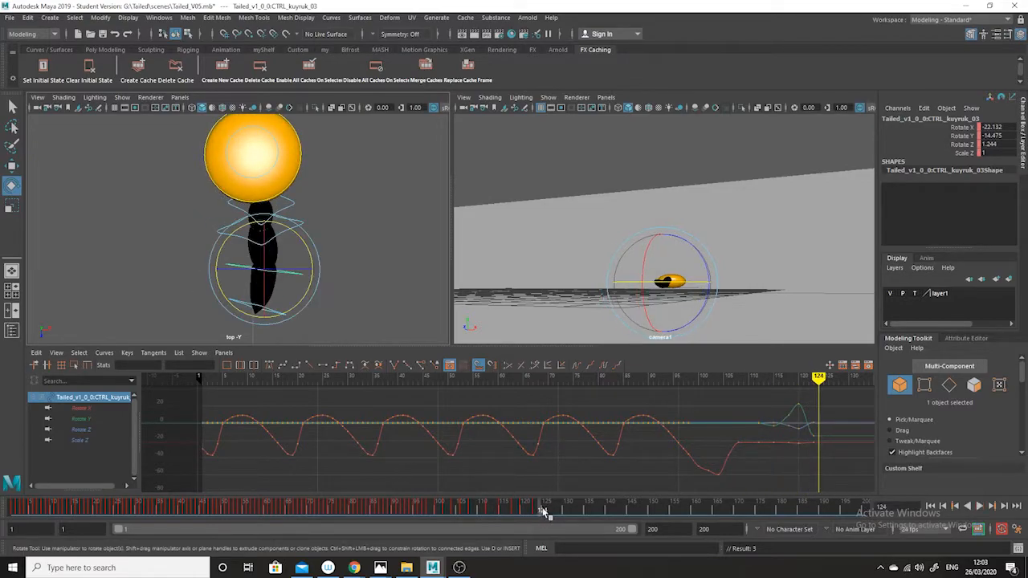
{"action": "key", "text": "alt+v"}
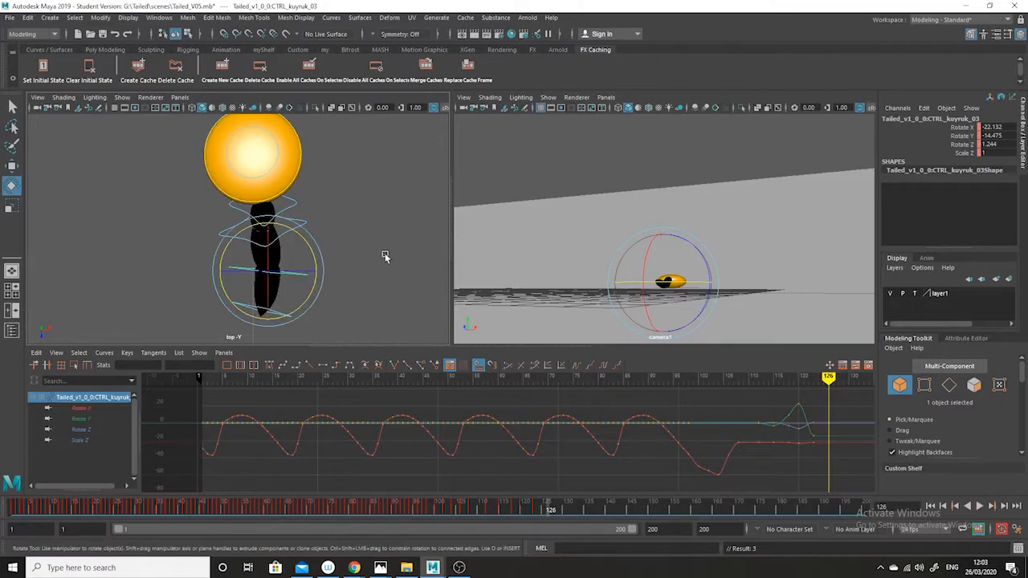
{"action": "left_click", "coordinate": [299, 222]}
{"action": "left_click", "coordinate": [290, 211]}
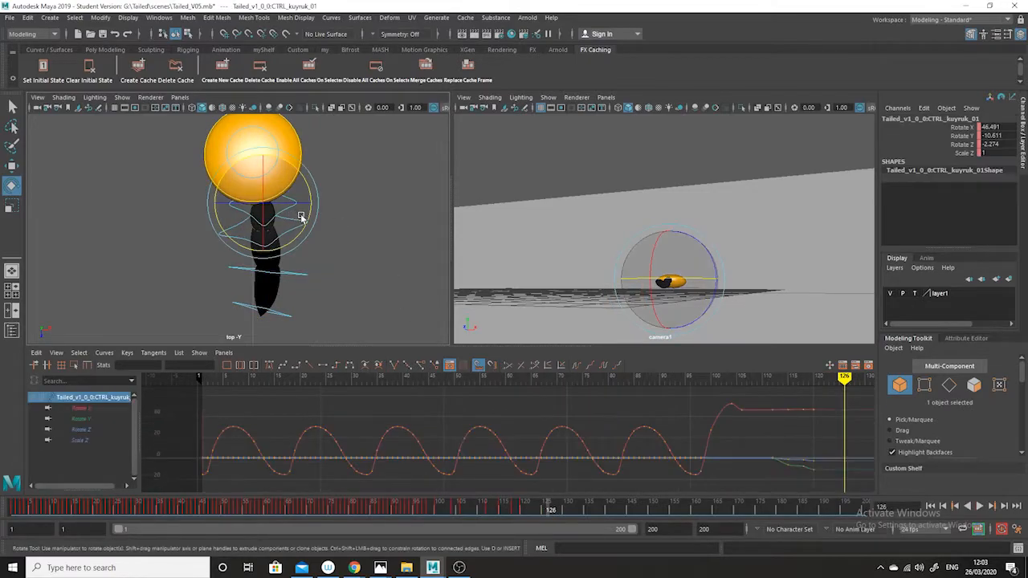
{"action": "left_click_drag", "start_coordinate": [306, 217], "coordinate": [319, 243]}
Rotate the second, third and fourth tail controls at frame 126, bringing the fourth's Rotate Y to about -11.9
{"action": "left_click", "coordinate": [287, 224]}
{"action": "left_click", "coordinate": [295, 229]}
{"action": "left_click", "coordinate": [304, 277]}
{"action": "left_click", "coordinate": [303, 276]}
{"action": "left_click_drag", "start_coordinate": [315, 281], "coordinate": [309, 311]}
{"action": "left_click", "coordinate": [342, 287]}
{"action": "left_click", "coordinate": [287, 320]}
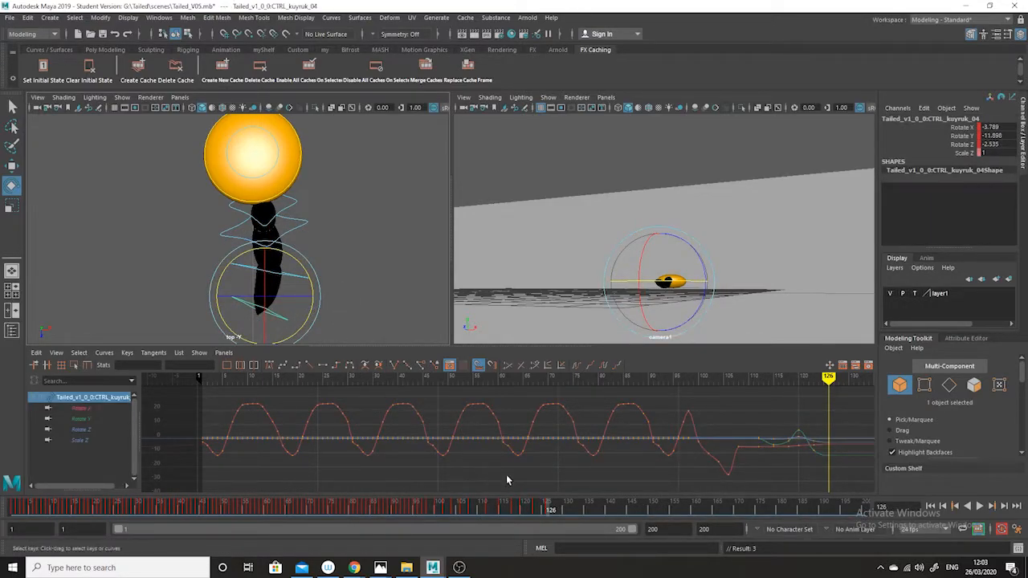
At frame 128, rotate the third and fourth tail controls and key the fourth at a Rotate Y of about 4.8
{"action": "mouse_move", "coordinate": [549, 511]}
{"action": "left_mouse_down"}
{"action": "mouse_move", "coordinate": [480, 511]}
{"action": "mouse_move", "coordinate": [559, 518]}
{"action": "left_mouse_up"}
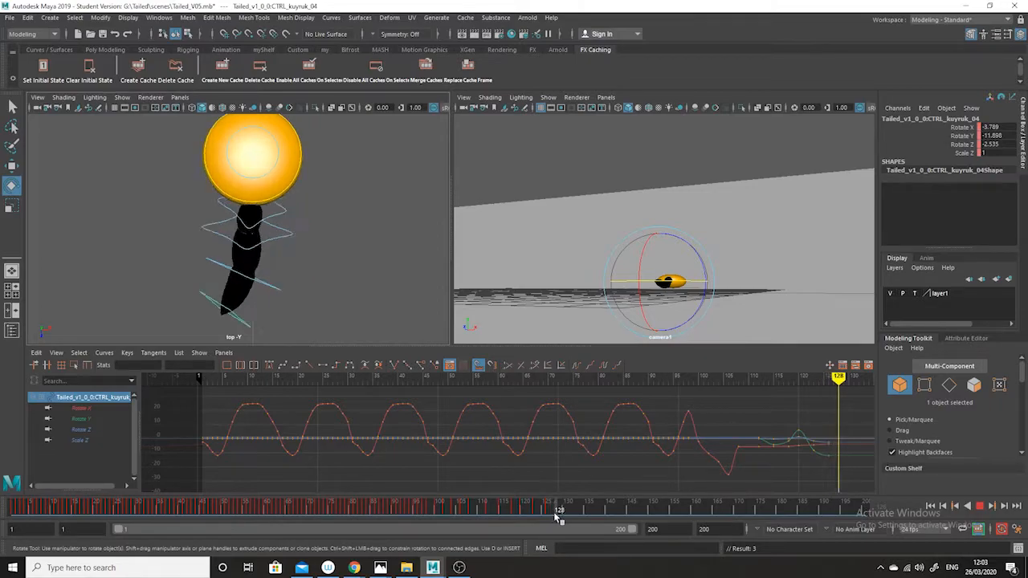
{"action": "left_click", "coordinate": [281, 236]}
{"action": "left_click", "coordinate": [289, 280]}
{"action": "left_click", "coordinate": [278, 287]}
{"action": "left_click_drag", "start_coordinate": [268, 319], "coordinate": [305, 319]}
{"action": "left_click", "coordinate": [274, 318]}
{"action": "left_click", "coordinate": [291, 326]}
{"action": "key", "text": "s"}
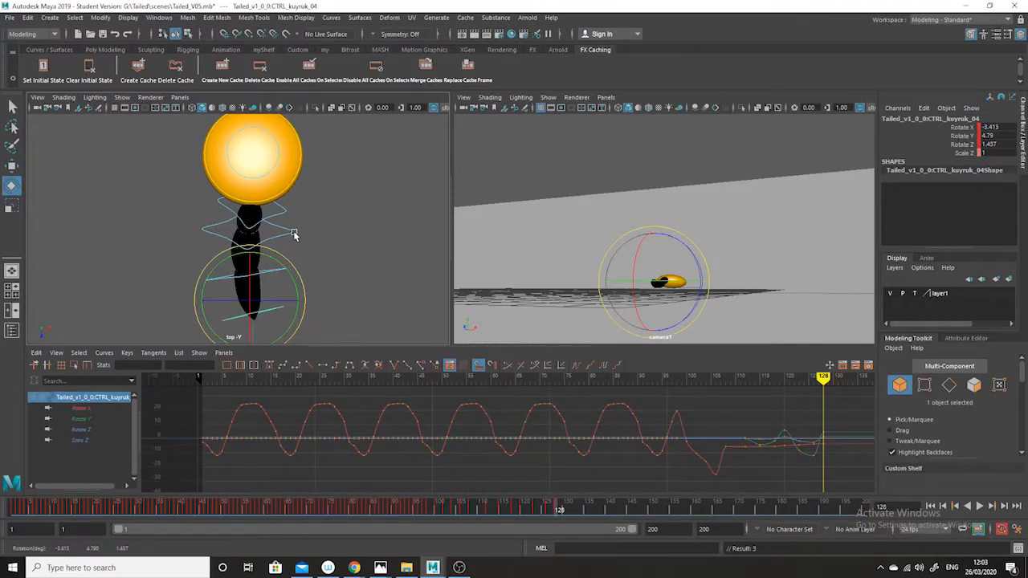
Rotate the third tail control further at frame 128 and key it at a Rotate Y of about 16.8
{"action": "left_click", "coordinate": [326, 265]}
{"action": "left_click", "coordinate": [276, 275]}
{"action": "left_click_drag", "start_coordinate": [289, 284], "coordinate": [303, 286]}
{"action": "key", "text": "s"}
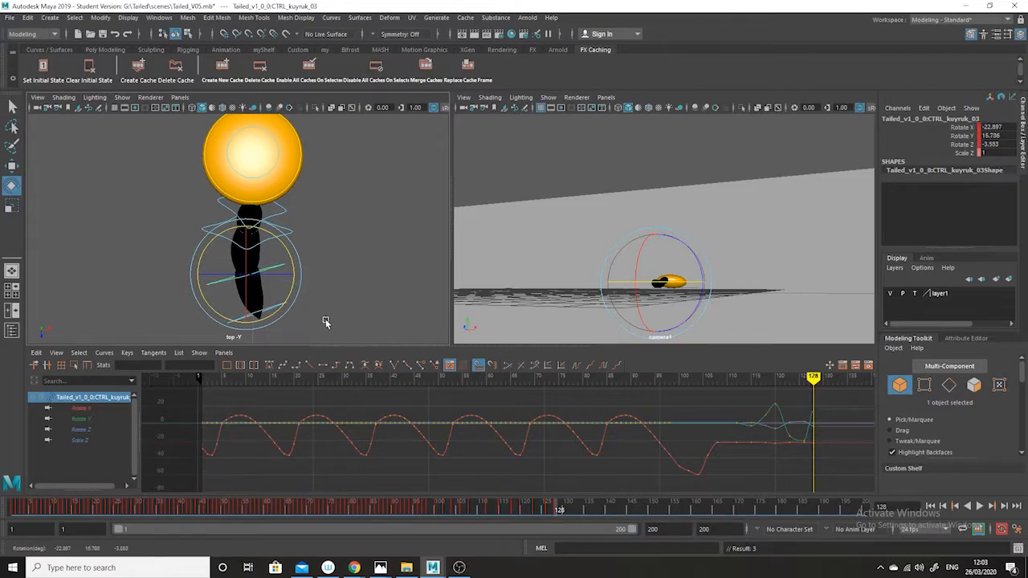
At frame 131, rotate the second, third and fourth tail controls, bringing the fourth's Rotate Y to about 13.4
{"action": "mouse_move", "coordinate": [559, 511]}
{"action": "left_mouse_down"}
{"action": "mouse_move", "coordinate": [493, 510]}
{"action": "mouse_move", "coordinate": [569, 509]}
{"action": "left_mouse_up"}
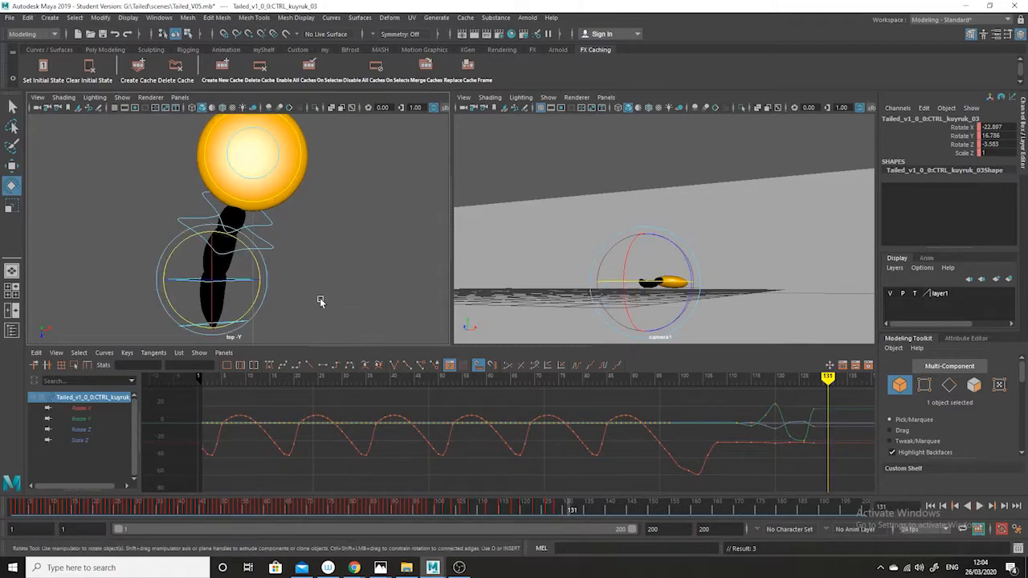
{"action": "left_click", "coordinate": [270, 244]}
{"action": "left_click_drag", "start_coordinate": [268, 257], "coordinate": [275, 259]}
{"action": "left_click", "coordinate": [301, 281]}
{"action": "left_click", "coordinate": [260, 284]}
{"action": "mouse_move", "coordinate": [259, 298]}
{"action": "left_mouse_down"}
{"action": "mouse_move", "coordinate": [270, 290]}
{"action": "mouse_move", "coordinate": [259, 308]}
{"action": "mouse_move", "coordinate": [271, 296]}
{"action": "left_mouse_up"}
{"action": "left_click", "coordinate": [298, 293]}
{"action": "left_click", "coordinate": [250, 315]}
At frame 134, rotate the second tail control to a Rotate Y of about 5.5 and swing the third to the opposite side
{"action": "mouse_move", "coordinate": [565, 518]}
{"action": "left_mouse_down"}
{"action": "mouse_move", "coordinate": [500, 518]}
{"action": "mouse_move", "coordinate": [584, 526]}
{"action": "left_mouse_up"}
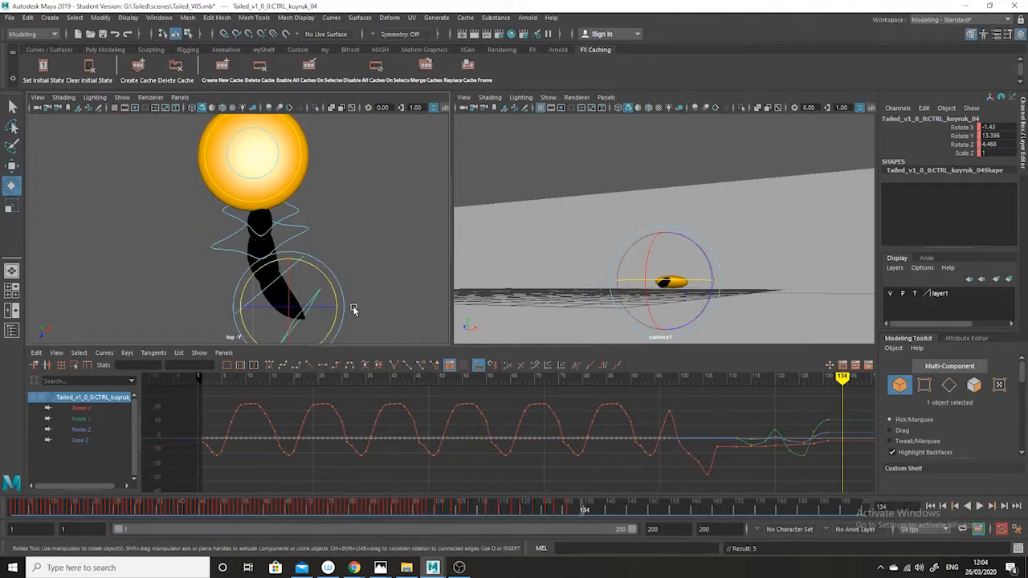
{"action": "left_click", "coordinate": [340, 216]}
{"action": "left_click", "coordinate": [291, 243]}
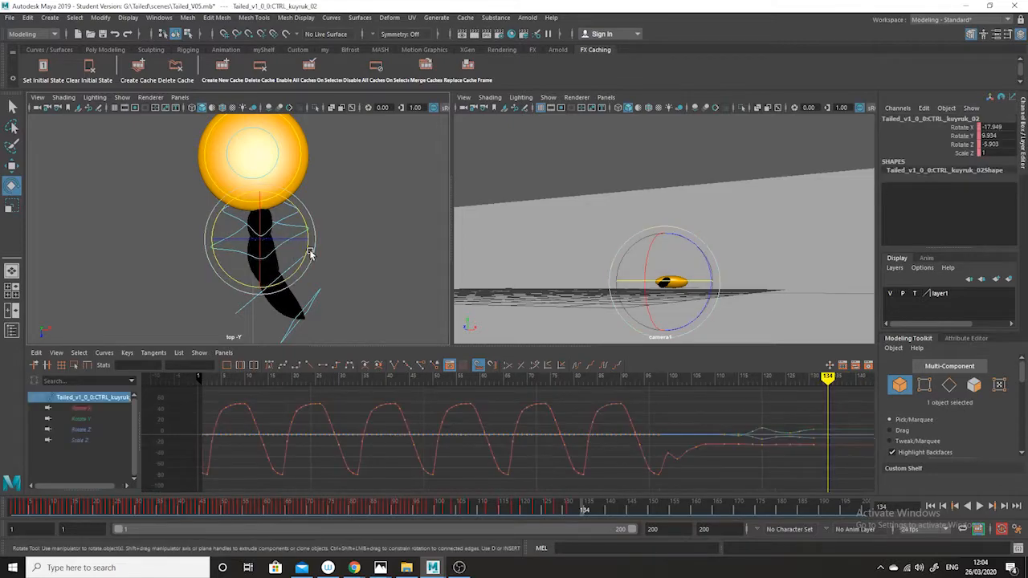
{"action": "left_click", "coordinate": [332, 263]}
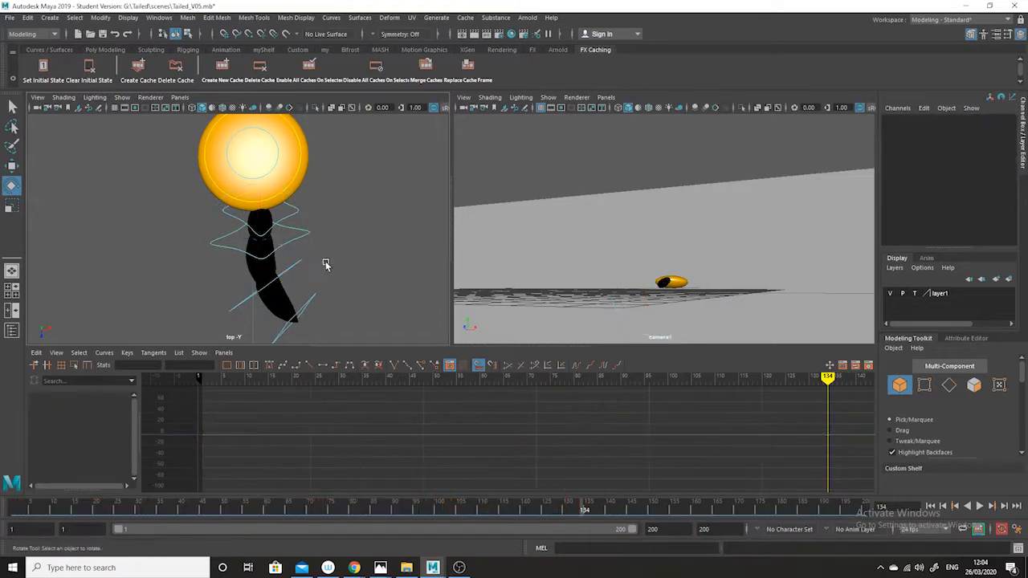
{"action": "left_click", "coordinate": [293, 243]}
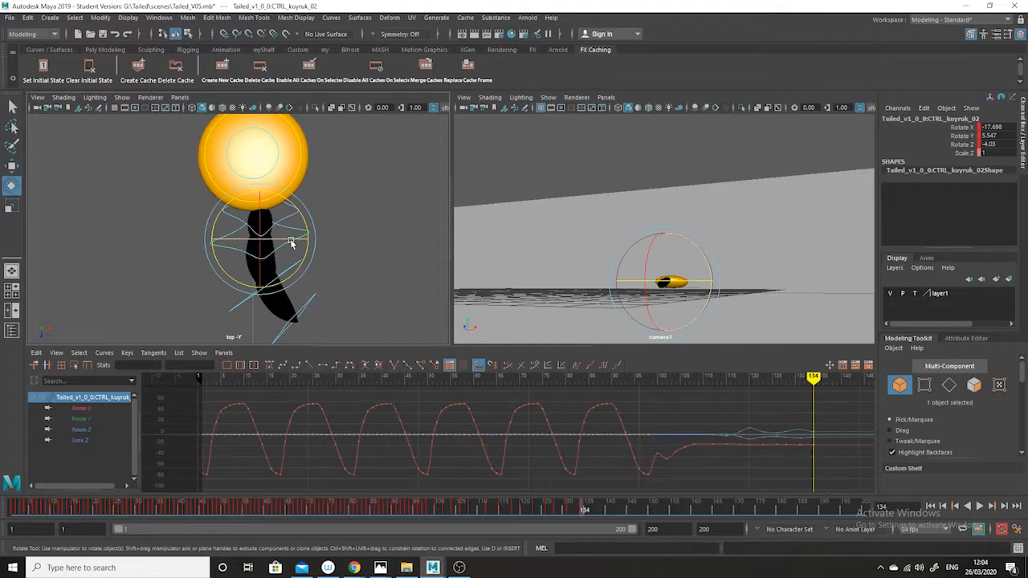
{"action": "left_click", "coordinate": [306, 260]}
{"action": "left_click", "coordinate": [314, 294]}
{"action": "left_click_drag", "start_coordinate": [314, 277], "coordinate": [296, 318]}
Refine the sideways rotation of the second and first tail controls at frame 134
{"action": "left_click", "coordinate": [309, 234]}
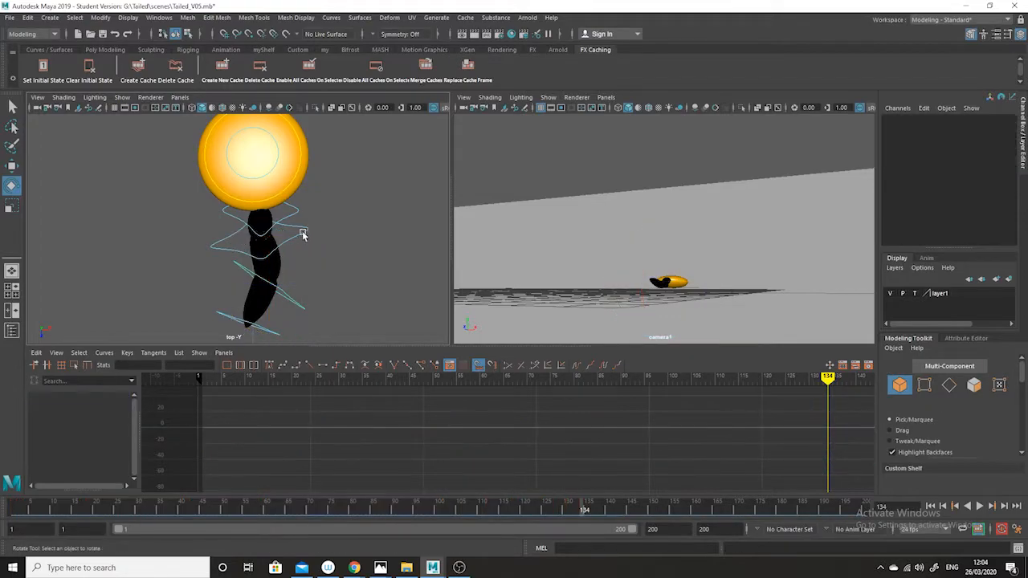
{"action": "left_click", "coordinate": [300, 232]}
{"action": "left_click_drag", "start_coordinate": [309, 249], "coordinate": [299, 277]}
{"action": "left_click", "coordinate": [298, 212]}
{"action": "left_click", "coordinate": [294, 215]}
{"action": "left_click", "coordinate": [338, 255]}
{"action": "left_click", "coordinate": [305, 251]}
Rotate the third tail control again at frame 134 and bring the fourth's Rotate Y to about 4.3
{"action": "left_click", "coordinate": [295, 305]}
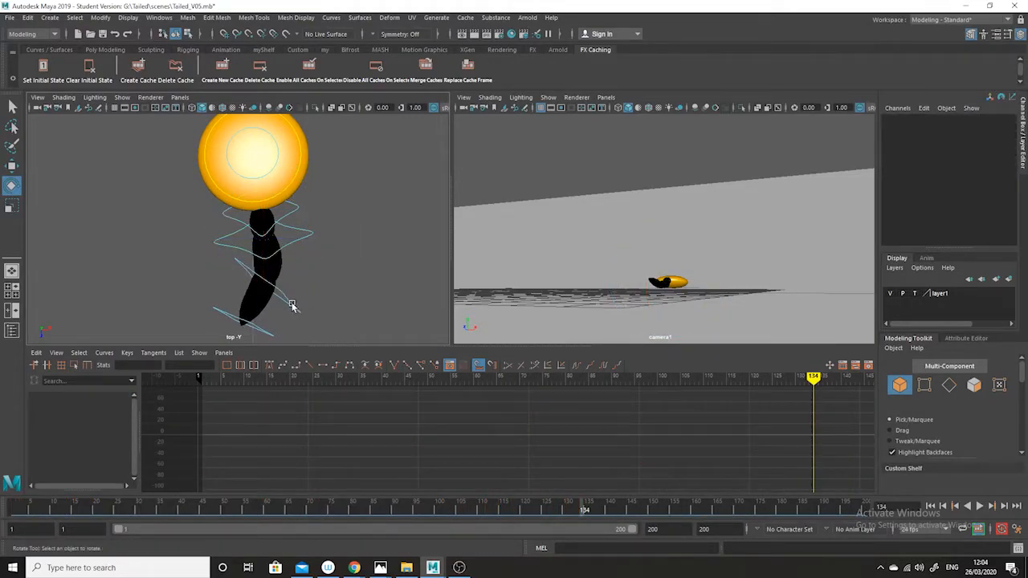
{"action": "left_click", "coordinate": [292, 305]}
{"action": "left_click_drag", "start_coordinate": [312, 316], "coordinate": [287, 337]}
{"action": "left_click", "coordinate": [280, 332]}
{"action": "left_click", "coordinate": [265, 332]}
At frame 138, adjust the second tail control and rotate the third and fourth to Rotate Y values of about 8.5 and 13.6
{"action": "left_click_drag", "start_coordinate": [582, 509], "coordinate": [602, 511]}
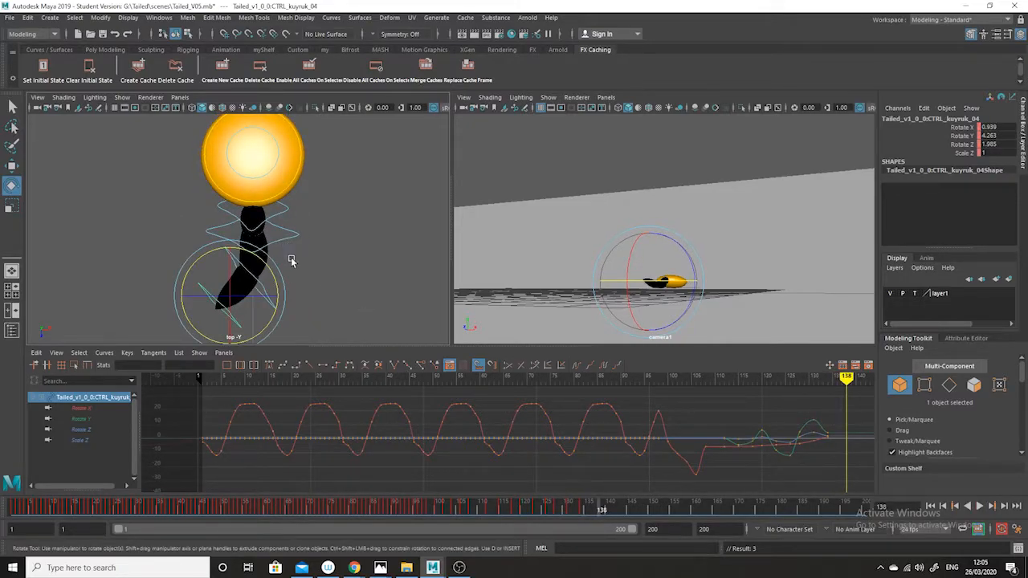
{"action": "left_click", "coordinate": [299, 263]}
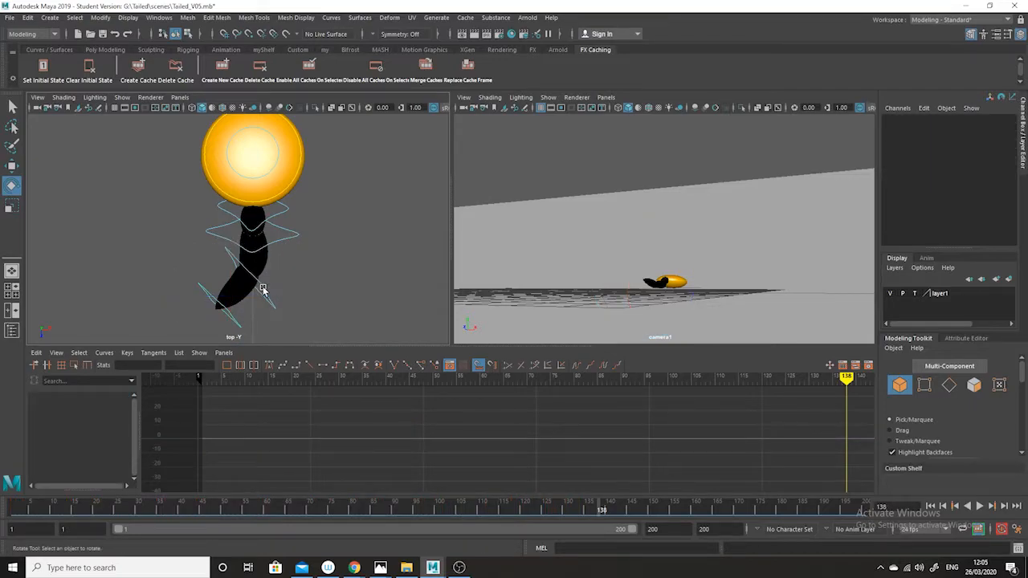
{"action": "left_click", "coordinate": [278, 242]}
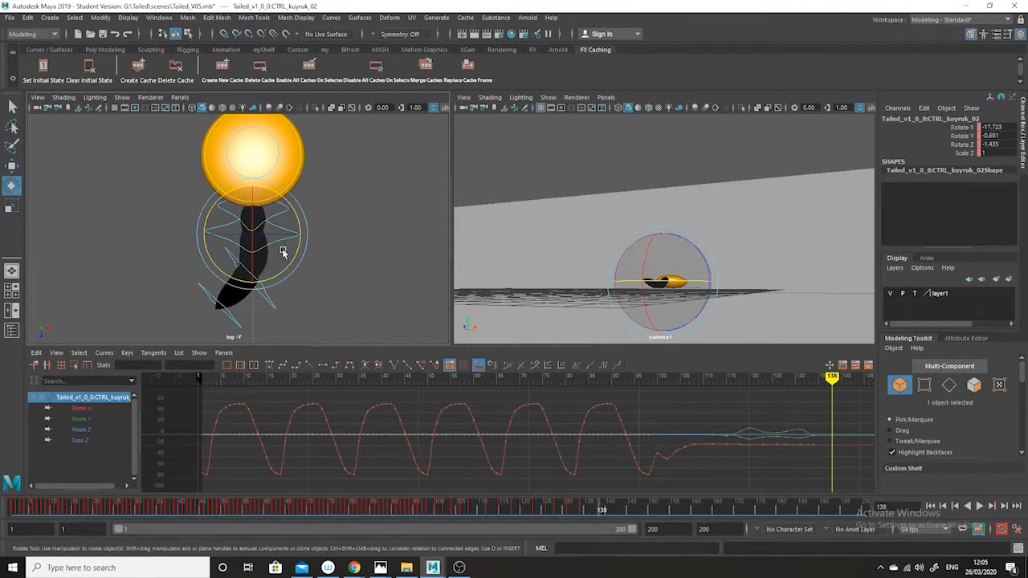
{"action": "left_click", "coordinate": [287, 291]}
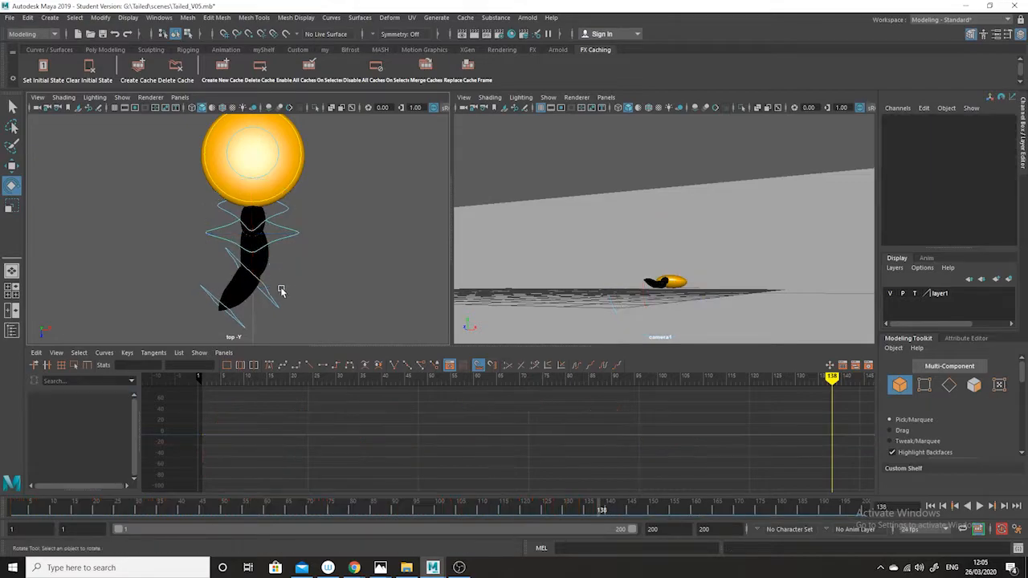
{"action": "left_click", "coordinate": [269, 309]}
{"action": "mouse_move", "coordinate": [281, 317]}
{"action": "left_mouse_down"}
{"action": "mouse_move", "coordinate": [312, 311]}
{"action": "mouse_move", "coordinate": [289, 313]}
{"action": "mouse_move", "coordinate": [296, 306]}
{"action": "left_mouse_up"}
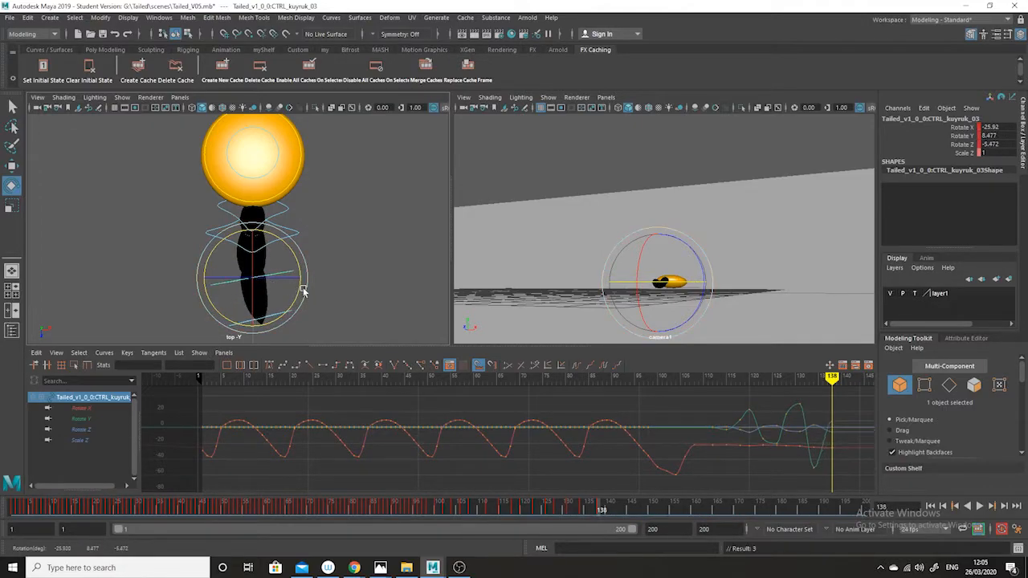
{"action": "left_click", "coordinate": [284, 304]}
{"action": "left_click", "coordinate": [288, 314]}
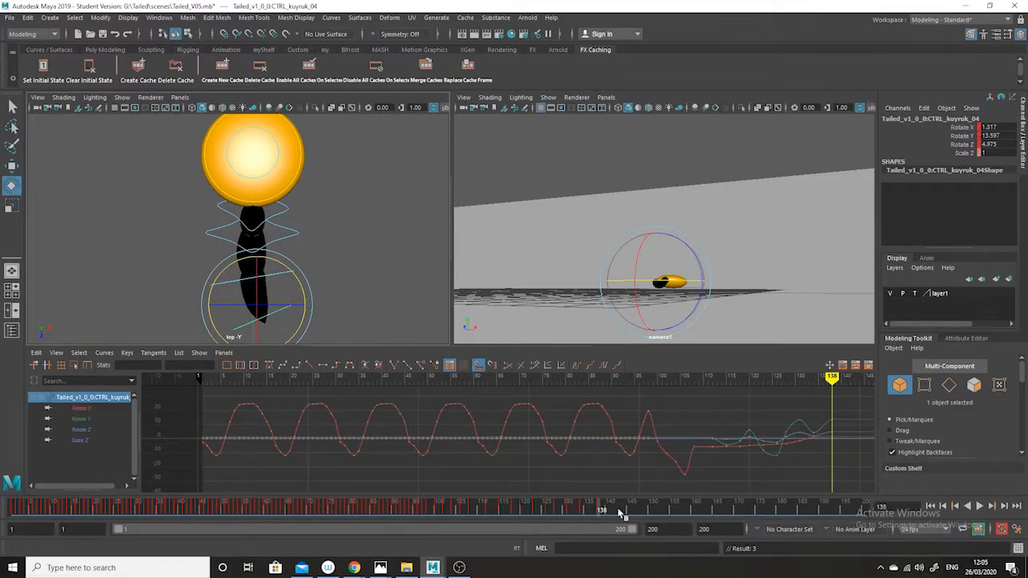
Scrub through the wobble frames and play the whole animation to check the tail's sideways follow-through
{"action": "left_click", "coordinate": [584, 512]}
{"action": "left_click_drag", "start_coordinate": [583, 512], "coordinate": [550, 510]}
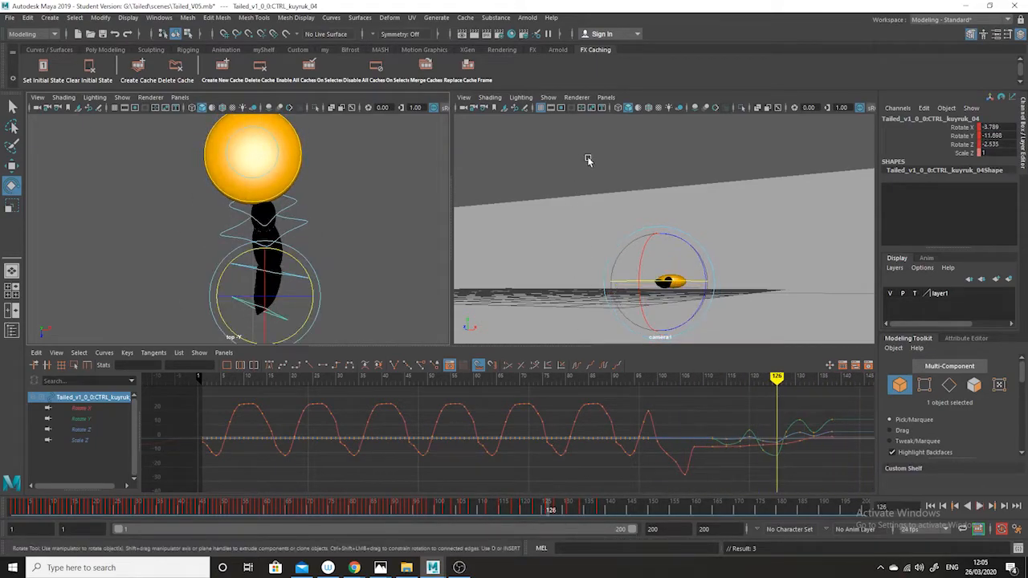
{"action": "left_click", "coordinate": [587, 155]}
{"action": "left_click_drag", "start_coordinate": [711, 508], "coordinate": [43, 509]}
{"action": "left_click", "coordinate": [977, 511]}
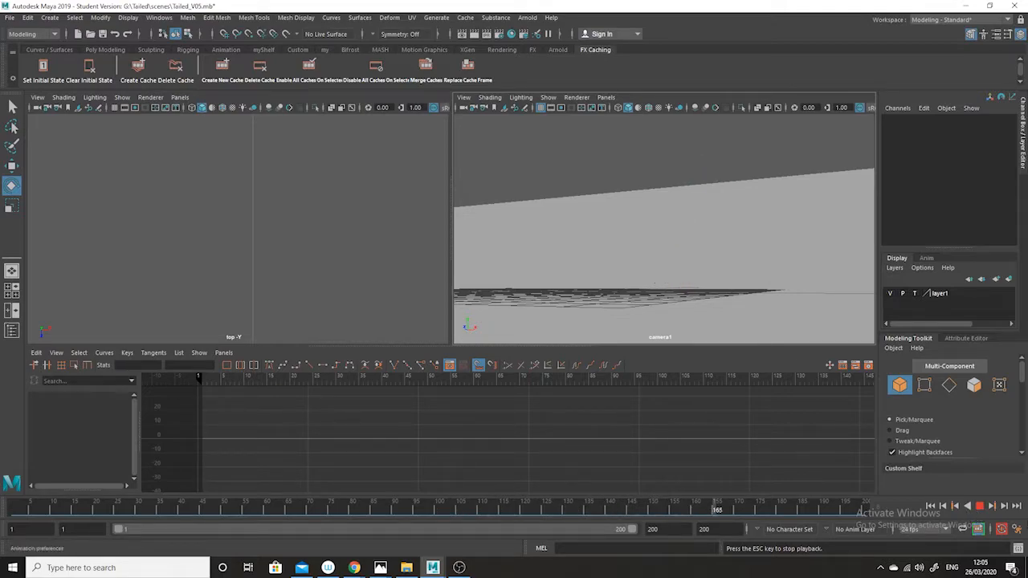
{"action": "left_click", "coordinate": [981, 507]}
{"action": "left_click_drag", "start_coordinate": [338, 510], "coordinate": [521, 510]}
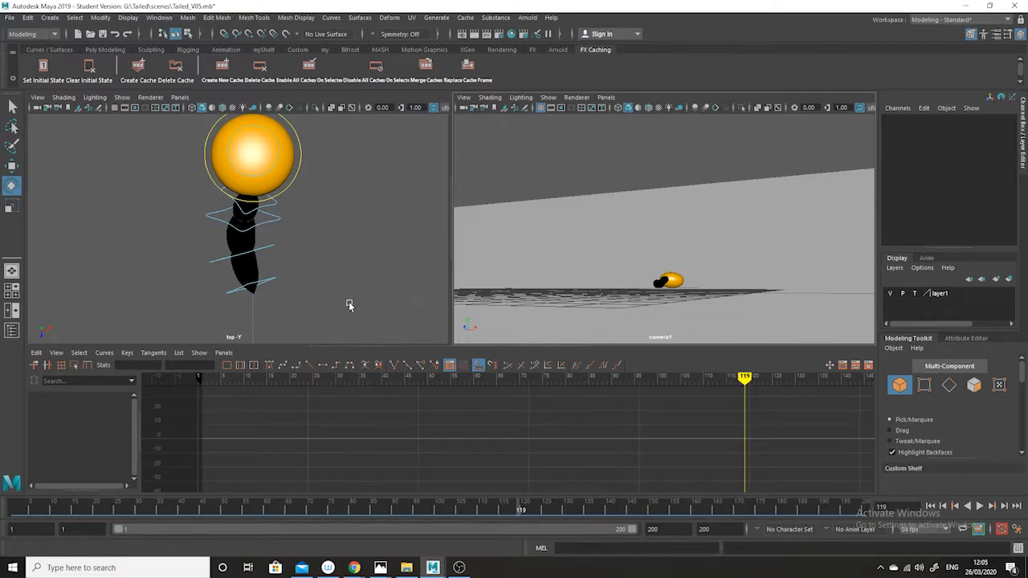
Scrub and play through frames 119 to 131 to examine the tail's sideways swing and the first tail control's curves
{"action": "mouse_move", "coordinate": [566, 509]}
{"action": "left_mouse_down"}
{"action": "mouse_move", "coordinate": [513, 509]}
{"action": "mouse_move", "coordinate": [624, 518]}
{"action": "mouse_move", "coordinate": [567, 509]}
{"action": "left_mouse_up"}
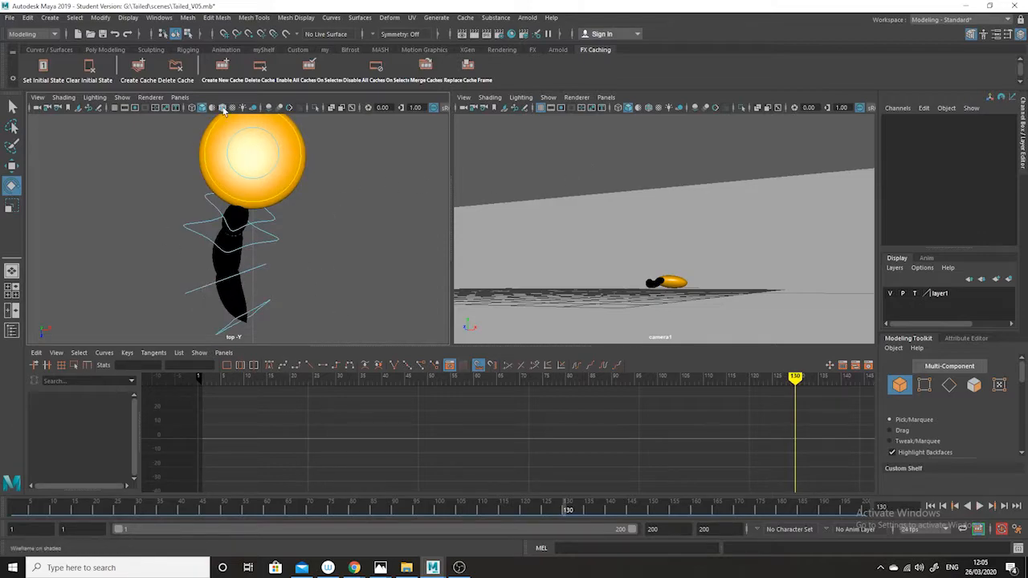
{"action": "mouse_move", "coordinate": [567, 512]}
{"action": "left_mouse_down"}
{"action": "mouse_move", "coordinate": [519, 514]}
{"action": "mouse_move", "coordinate": [570, 519]}
{"action": "mouse_move", "coordinate": [567, 511]}
{"action": "left_mouse_up"}
{"action": "left_click", "coordinate": [273, 224]}
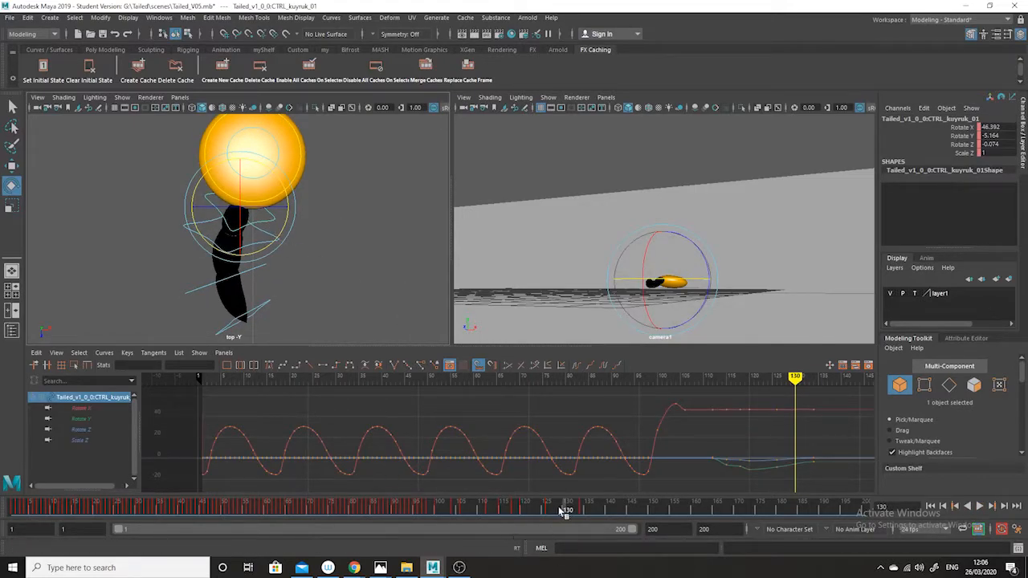
{"action": "left_click_drag", "start_coordinate": [565, 510], "coordinate": [550, 511]}
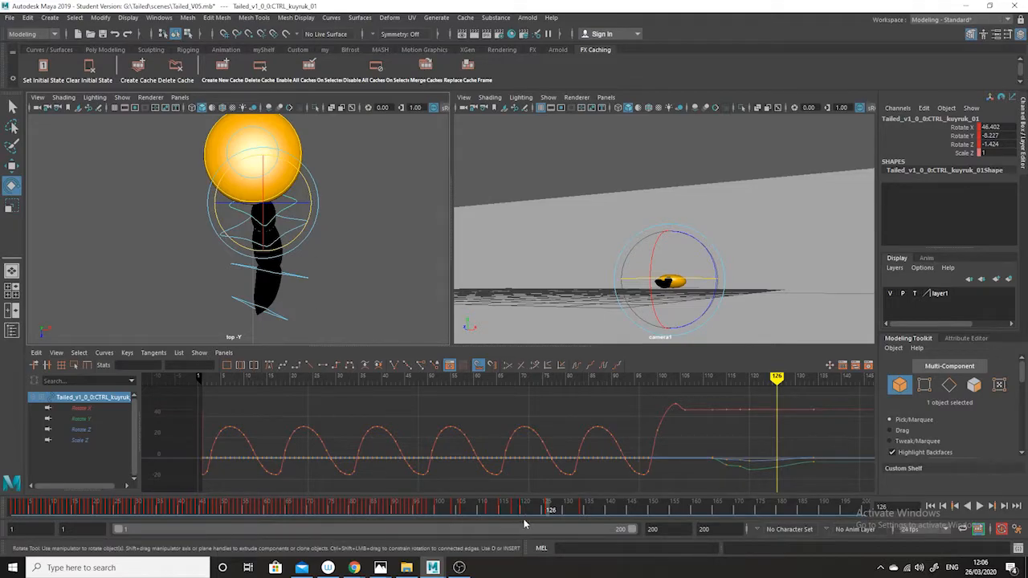
{"action": "key", "text": "alt+v"}
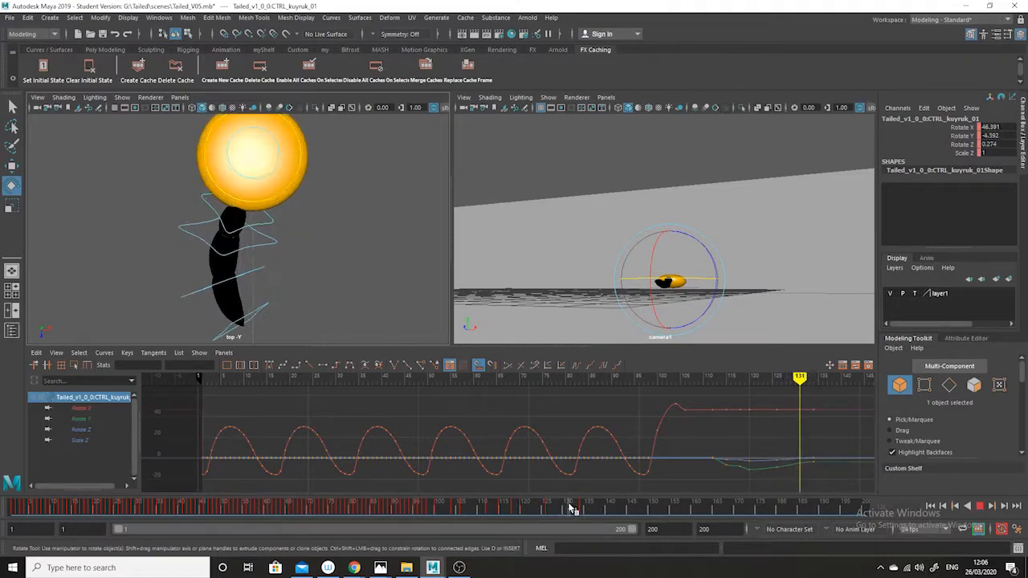
{"action": "key", "text": "alt+v"}
Rotate the first tail control slightly sideways at frame 131 to swing the whole tail further from the ball's centre line
{"action": "left_click", "coordinate": [313, 251]}
{"action": "left_click", "coordinate": [274, 242]}
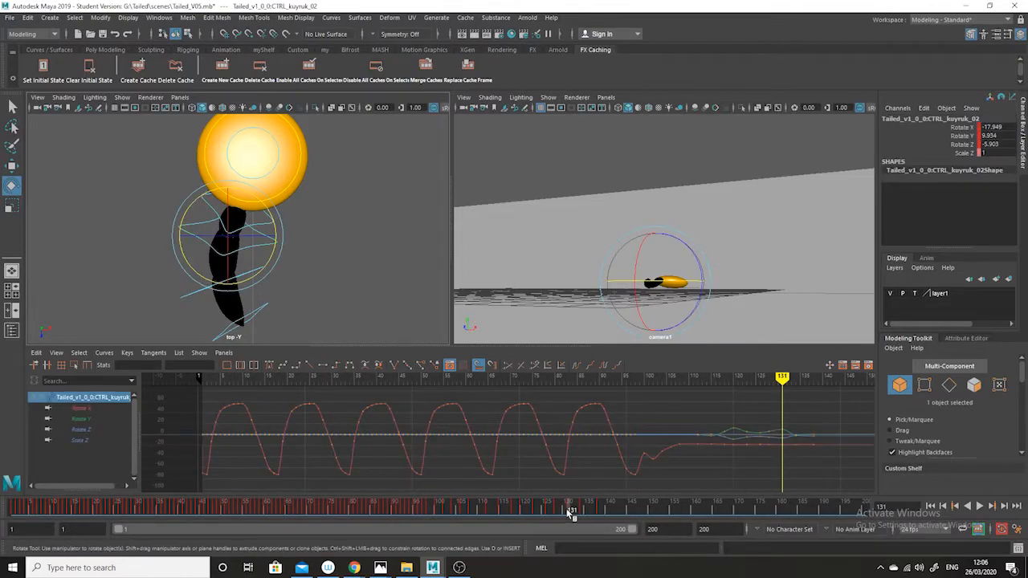
{"action": "left_click", "coordinate": [282, 232]}
{"action": "left_click", "coordinate": [272, 226]}
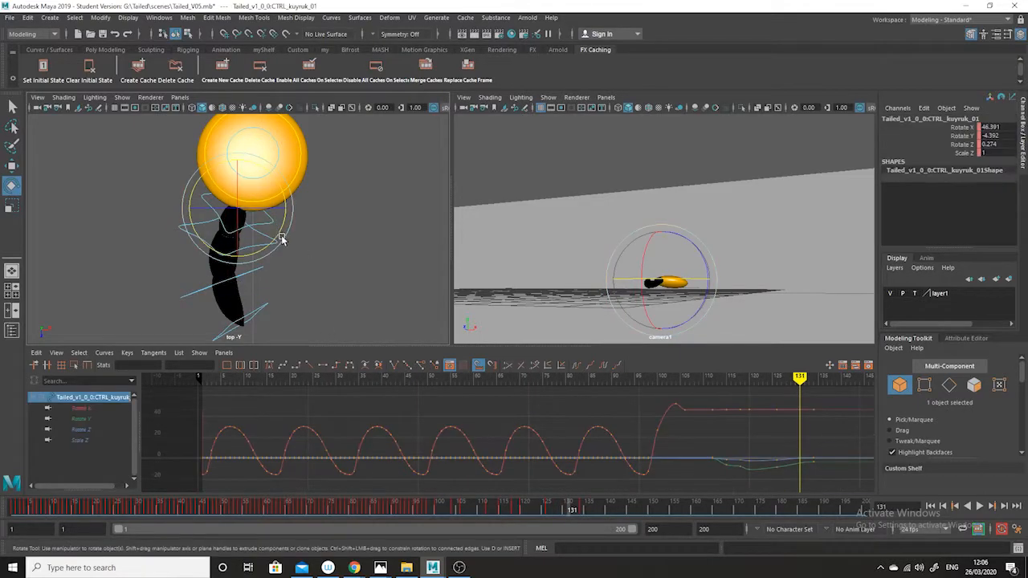
{"action": "left_click_drag", "start_coordinate": [281, 238], "coordinate": [274, 235]}
{"action": "left_click", "coordinate": [302, 266]}
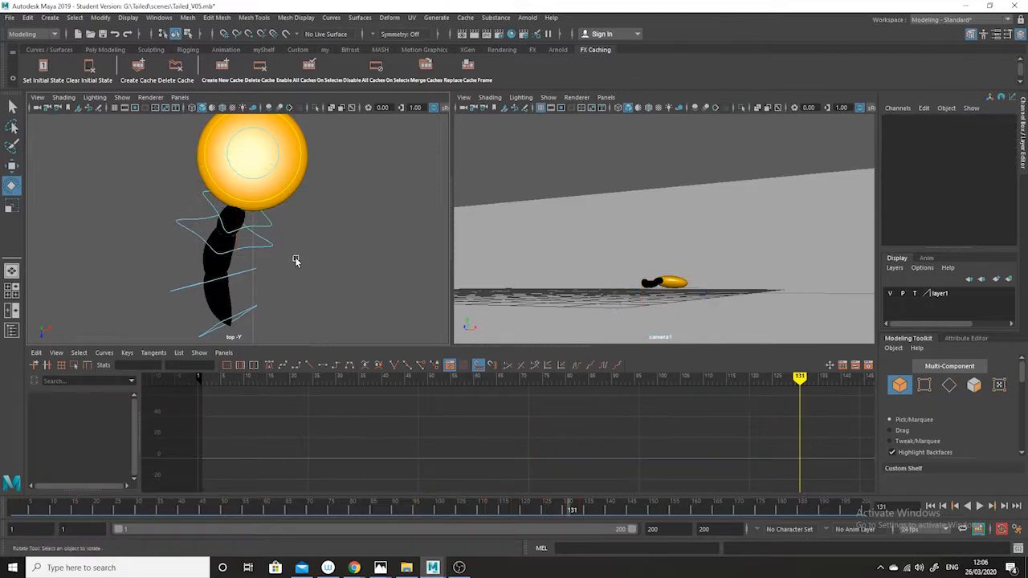
Adjust the second tail control's sideways rotation at frame 131
{"action": "left_click", "coordinate": [272, 248]}
{"action": "left_click_drag", "start_coordinate": [272, 252], "coordinate": [276, 252]}
{"action": "left_click", "coordinate": [296, 266]}
{"action": "left_click", "coordinate": [261, 252]}
{"action": "left_click", "coordinate": [291, 281]}
Rotate the third and fourth tail controls sideways at frame 131 so the tail tip curls along the swing
{"action": "left_click", "coordinate": [255, 272]}
{"action": "left_click_drag", "start_coordinate": [262, 286], "coordinate": [255, 279]}
{"action": "left_click", "coordinate": [298, 294]}
{"action": "left_click", "coordinate": [267, 302]}
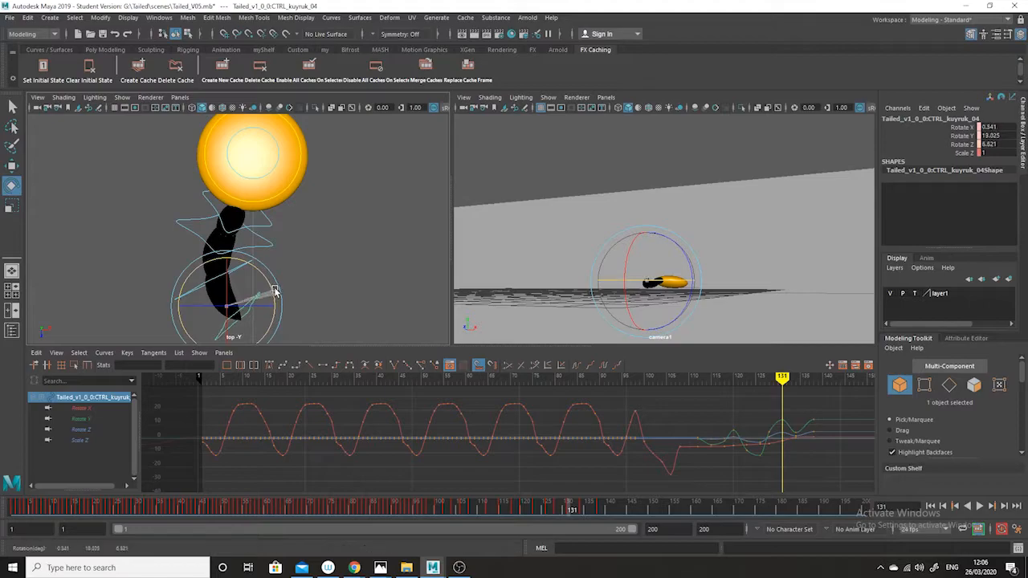
{"action": "left_click", "coordinate": [324, 291]}
Scrub through the wobble and the frames around it, ending at frame 117, to review the tail's movement
{"action": "left_click_drag", "start_coordinate": [568, 514], "coordinate": [503, 510]}
{"action": "left_click_drag", "start_coordinate": [686, 506], "coordinate": [430, 509]}
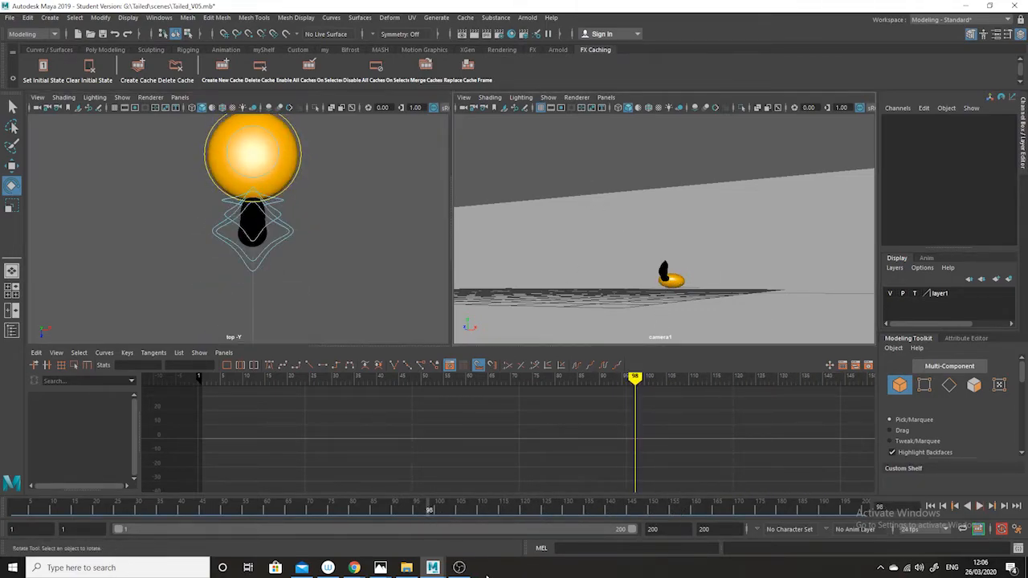
{"action": "left_click_drag", "start_coordinate": [508, 506], "coordinate": [509, 546]}
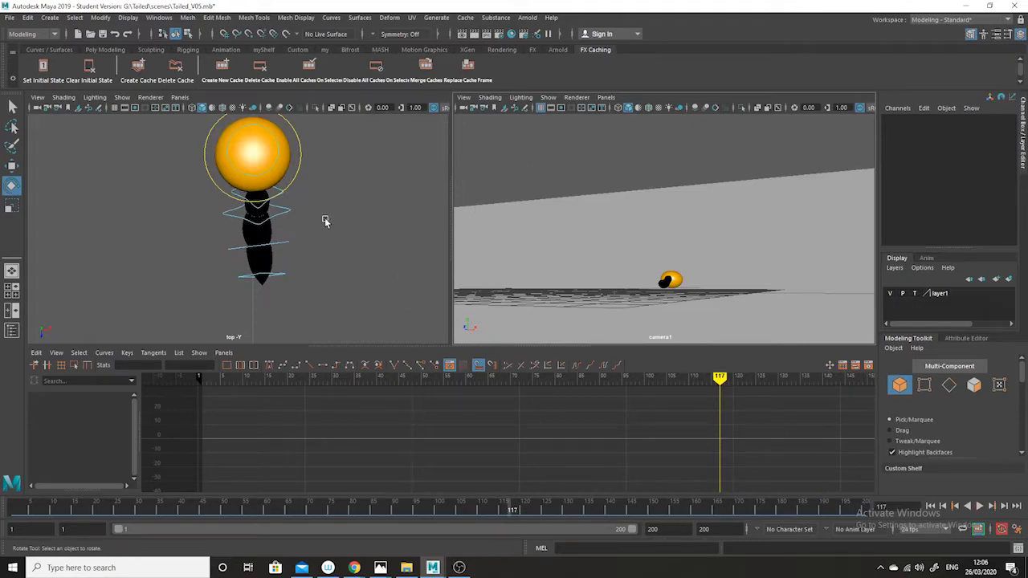
Open the perspective camera choices for the viewport showing the top view
{"action": "left_click", "coordinate": [179, 97]}
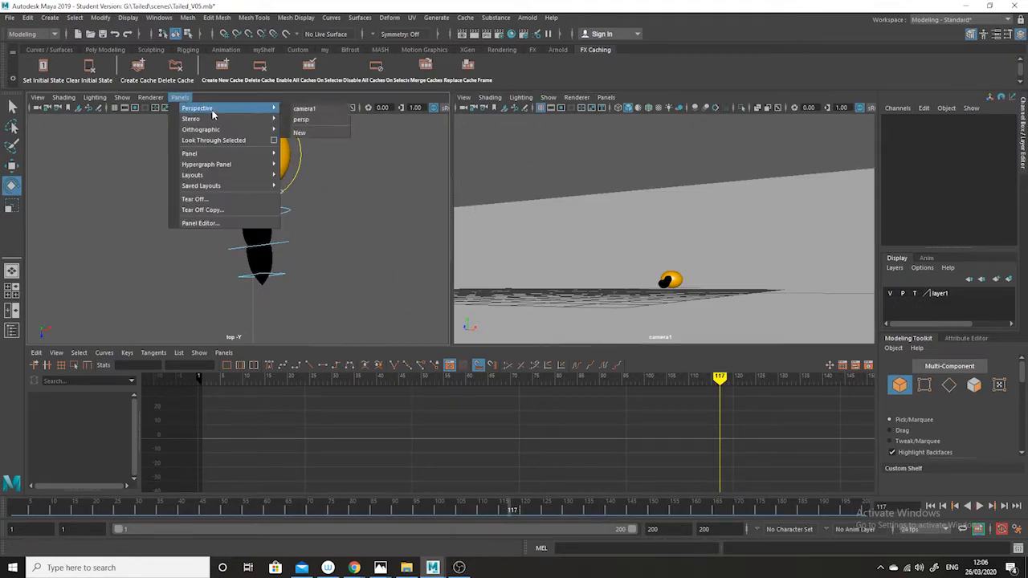